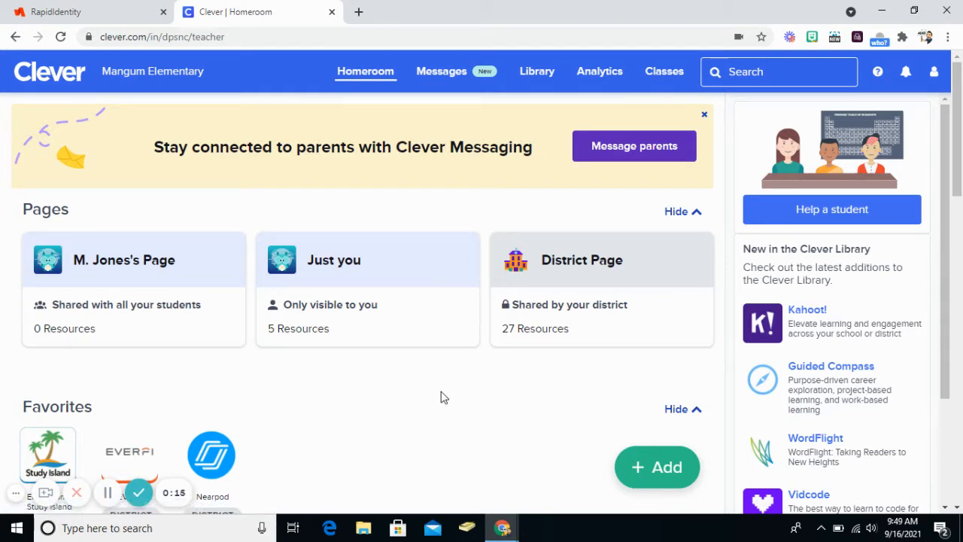
Open Nearpod from the Clever favorites and create a new lesson in Google Slides.
{"action": "scroll", "coordinate": [423, 380], "scroll_direction": "down", "scroll_amount": 1}
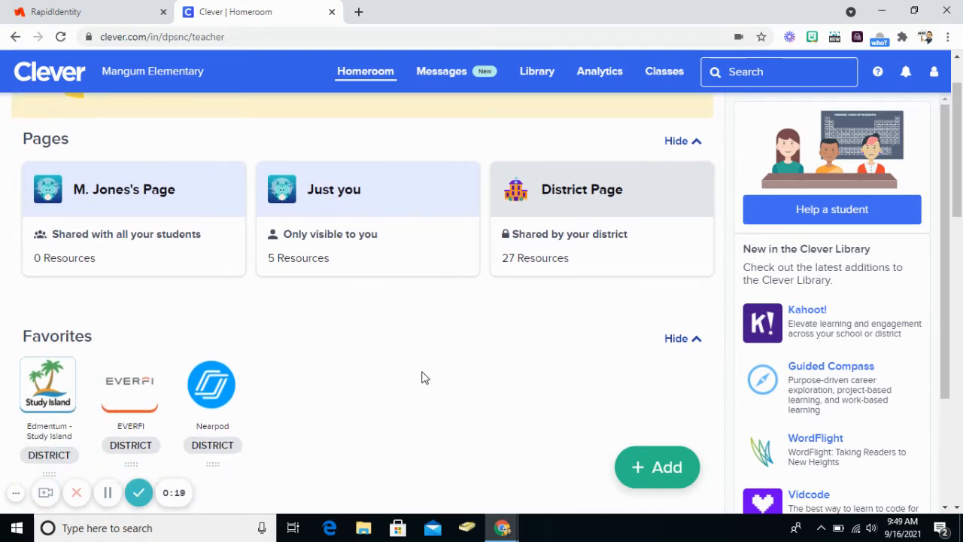
{"action": "scroll", "coordinate": [424, 354], "scroll_direction": "down", "scroll_amount": 1}
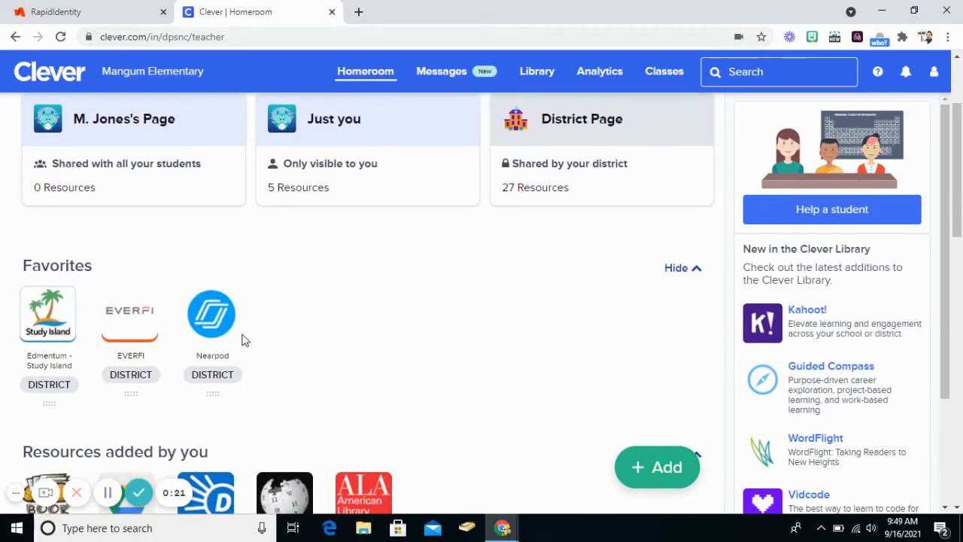
{"action": "mouse_move", "coordinate": [225, 301]}
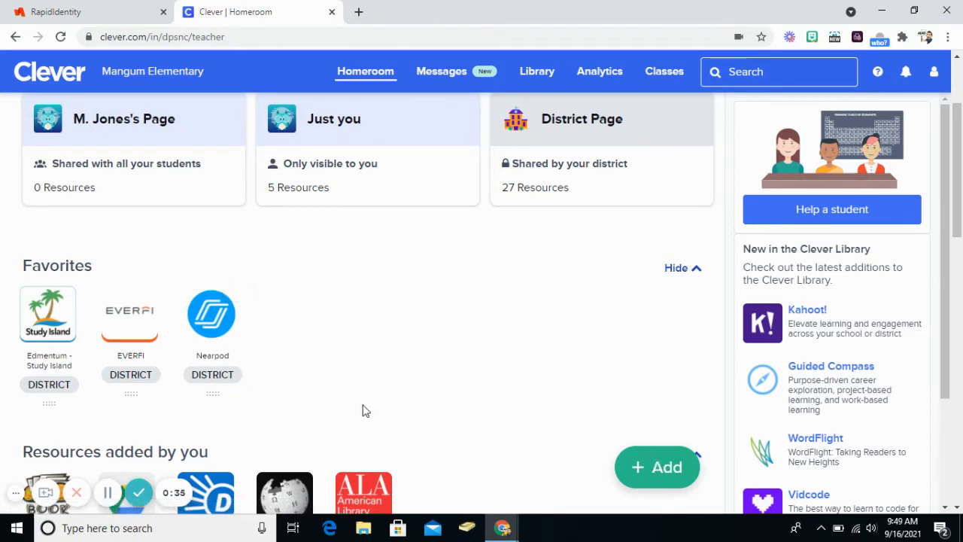
{"action": "left_click", "coordinate": [210, 323]}
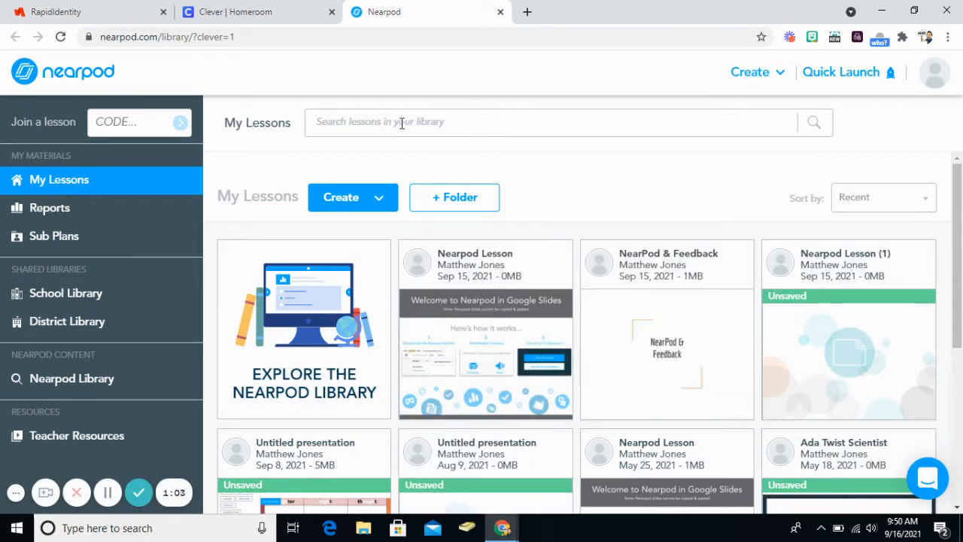
{"action": "left_click", "coordinate": [365, 200]}
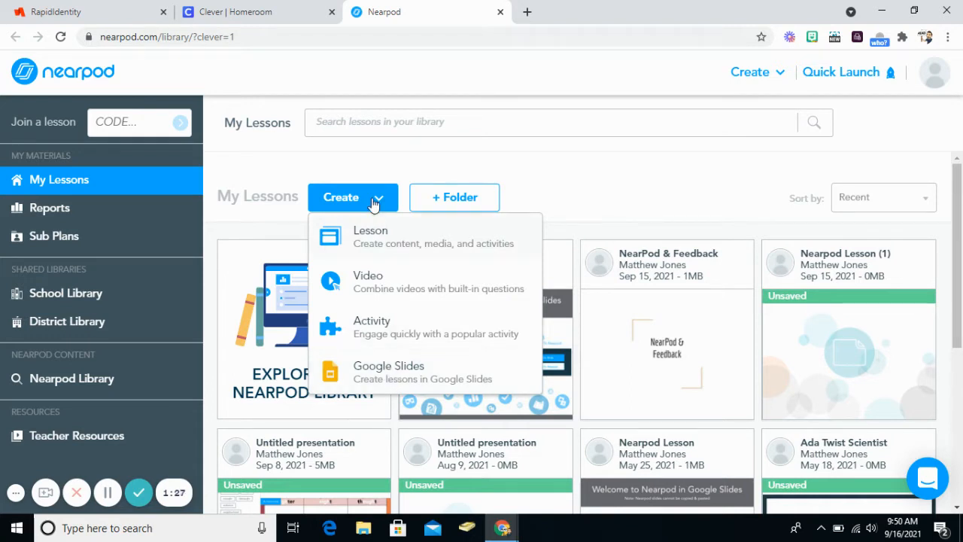
{"action": "left_click", "coordinate": [386, 374]}
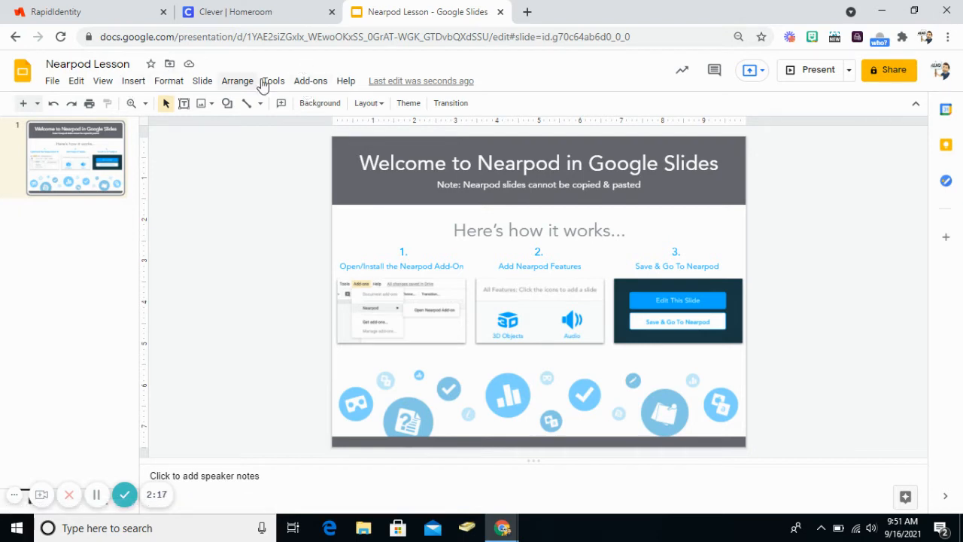
Search the Google Workspace Marketplace for the Nearpod add-on, then close the marketplace.
{"action": "left_click", "coordinate": [308, 84]}
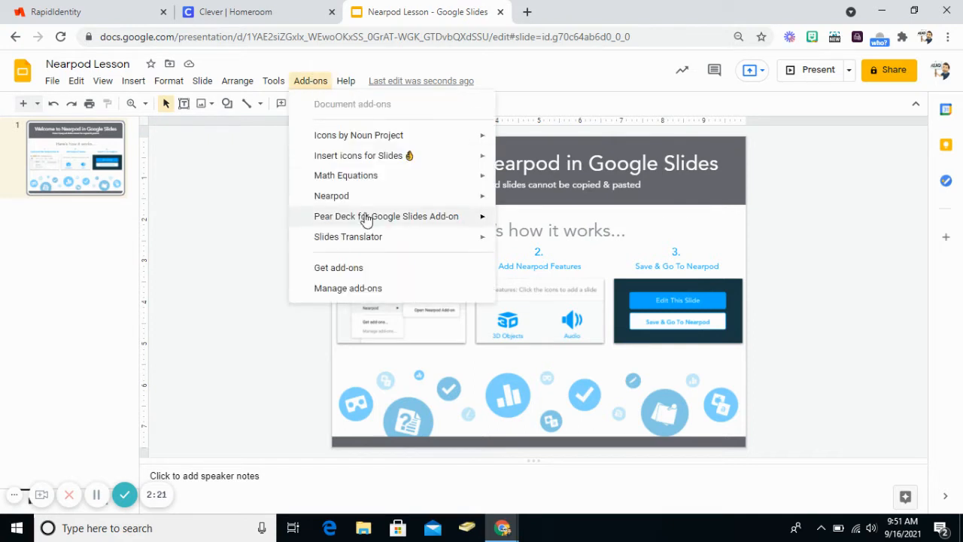
{"action": "mouse_move", "coordinate": [348, 199]}
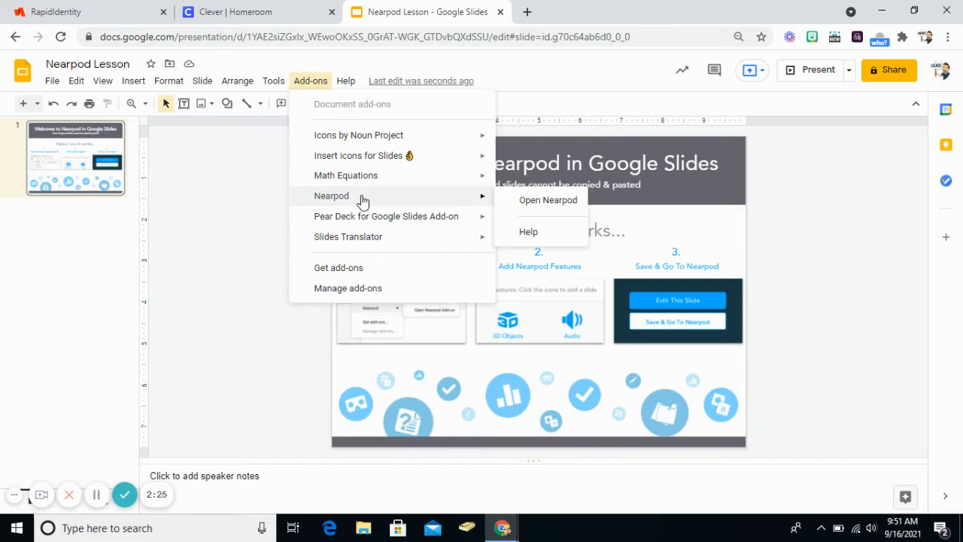
{"action": "left_click", "coordinate": [359, 268]}
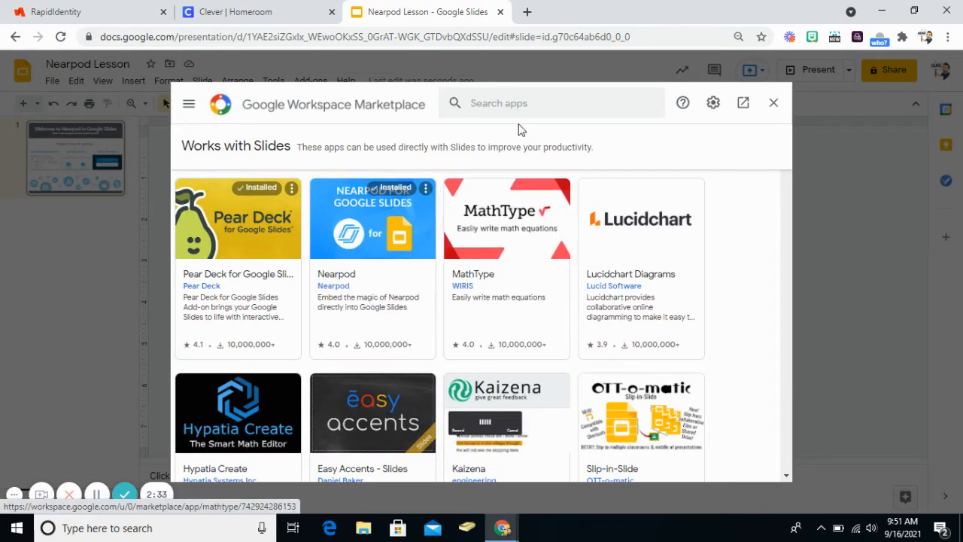
{"action": "left_click", "coordinate": [520, 105]}
{"action": "type", "text": "near"}
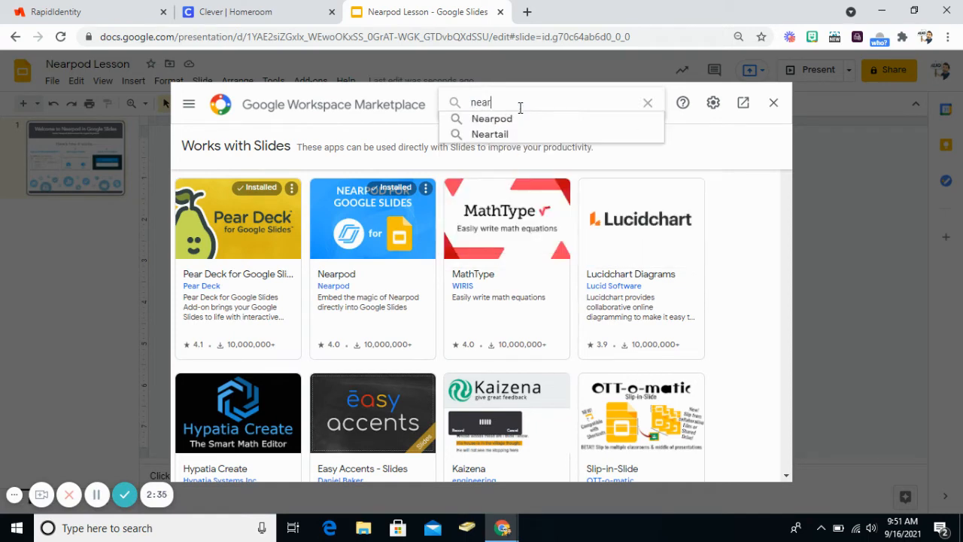
{"action": "left_click", "coordinate": [504, 119]}
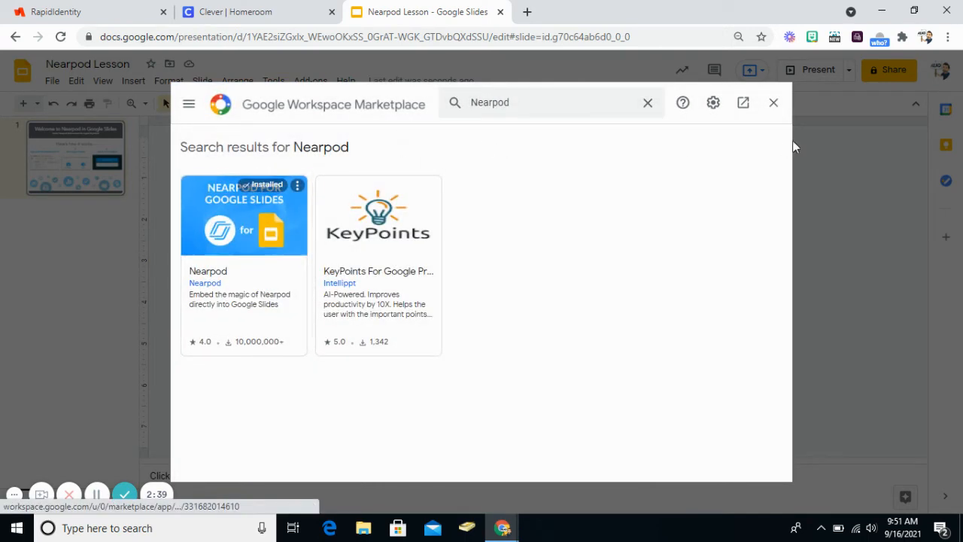
{"action": "left_click", "coordinate": [774, 103]}
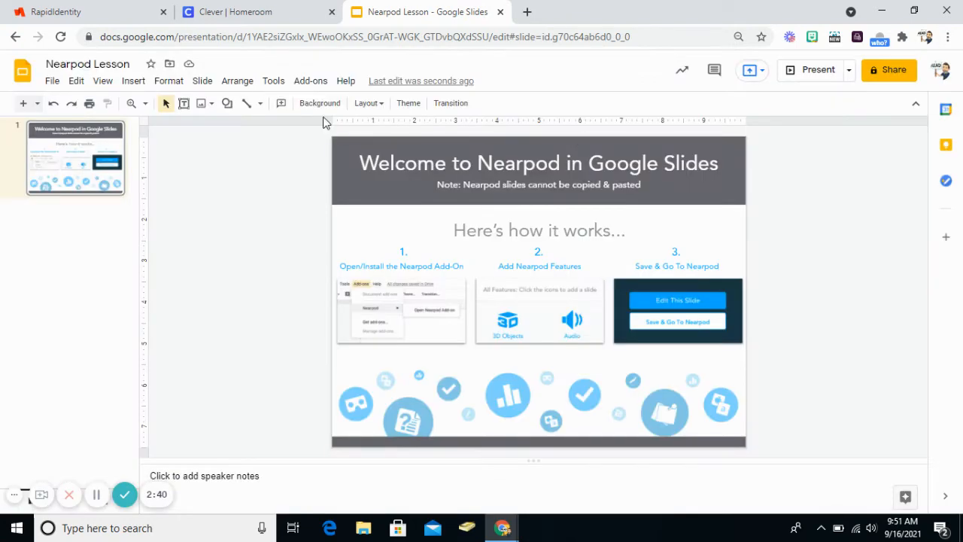
Open the Nearpod add-on in the presentation and start a new Quiz slide.
{"action": "left_click", "coordinate": [313, 81]}
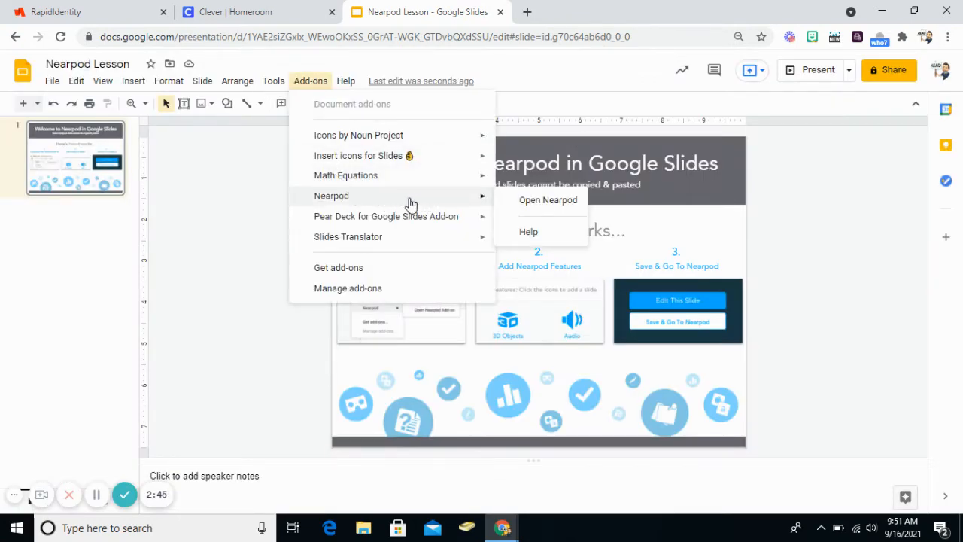
{"action": "left_click", "coordinate": [547, 201]}
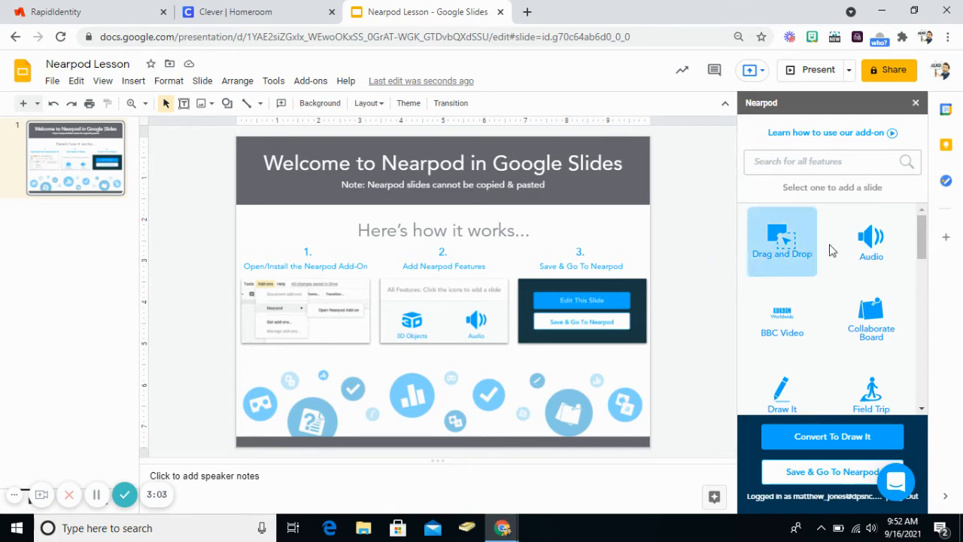
{"action": "scroll", "coordinate": [849, 297], "scroll_direction": "down", "scroll_amount": 1}
{"action": "scroll", "coordinate": [849, 297], "scroll_direction": "up", "scroll_amount": 1}
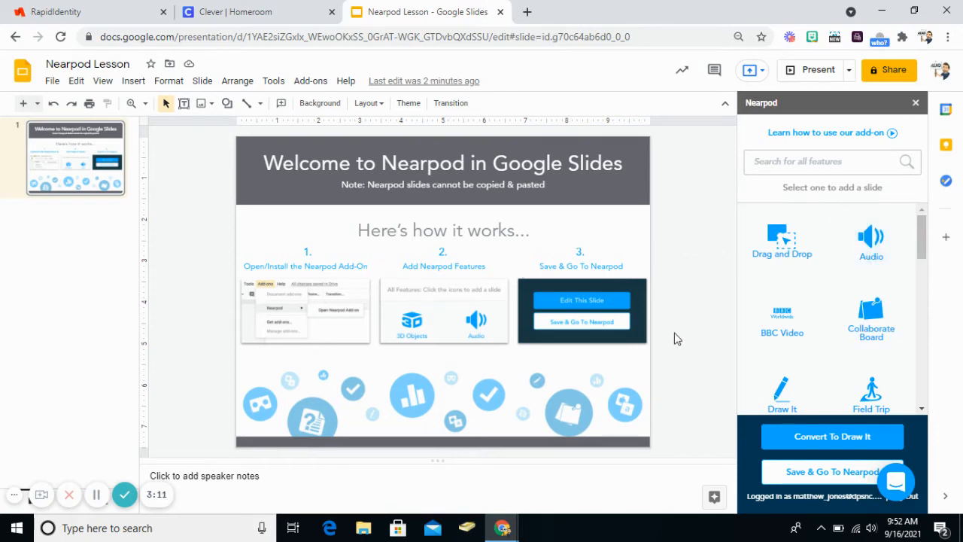
{"action": "scroll", "coordinate": [823, 323], "scroll_direction": "down", "scroll_amount": 6}
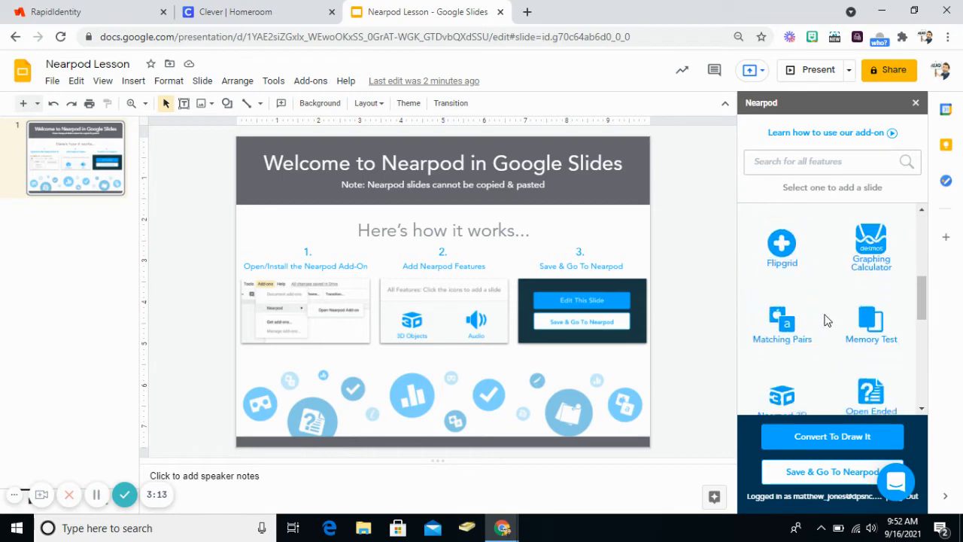
{"action": "scroll", "coordinate": [824, 320], "scroll_direction": "down", "scroll_amount": 1}
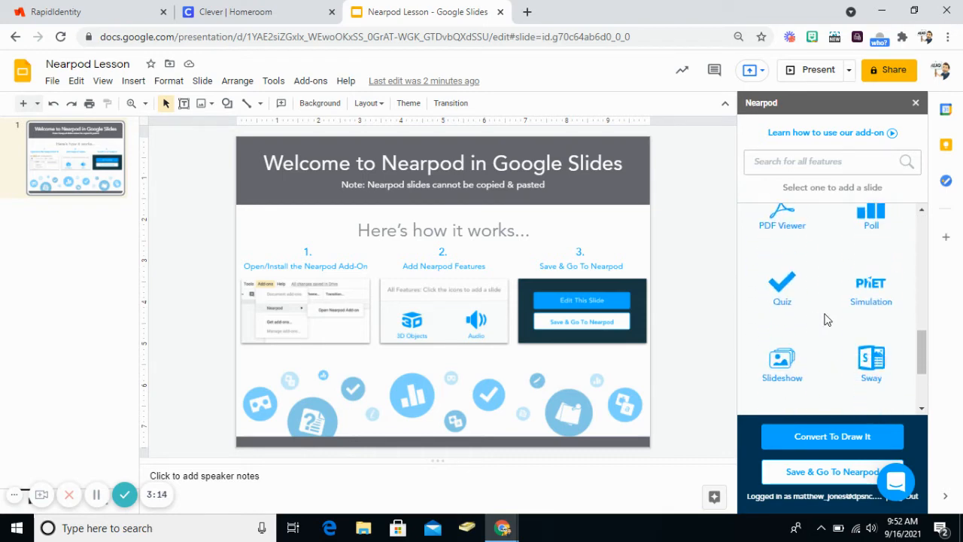
{"action": "left_click", "coordinate": [783, 290]}
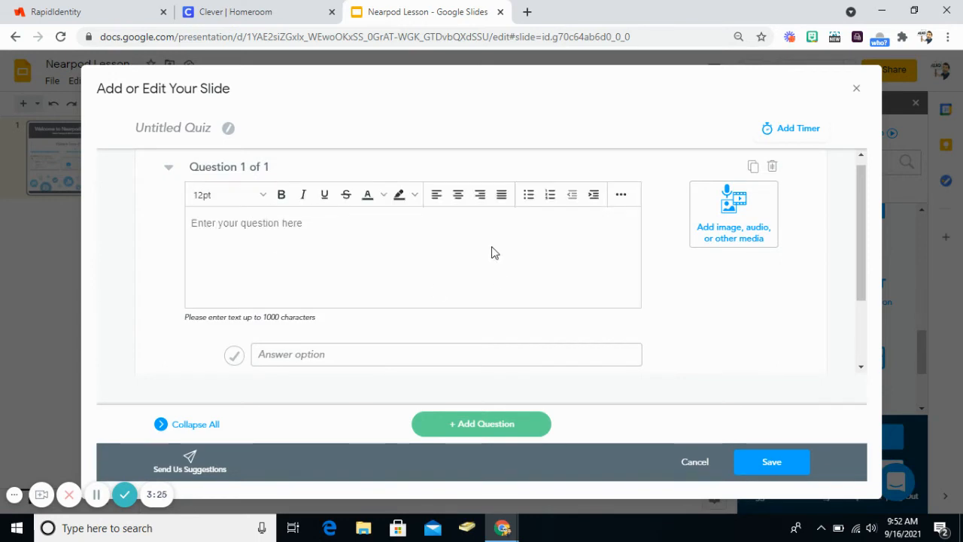
Enter the quiz question "2 + 2=?" with answer options 2 and 4, and mark 4 as correct.
{"action": "left_click", "coordinate": [262, 223]}
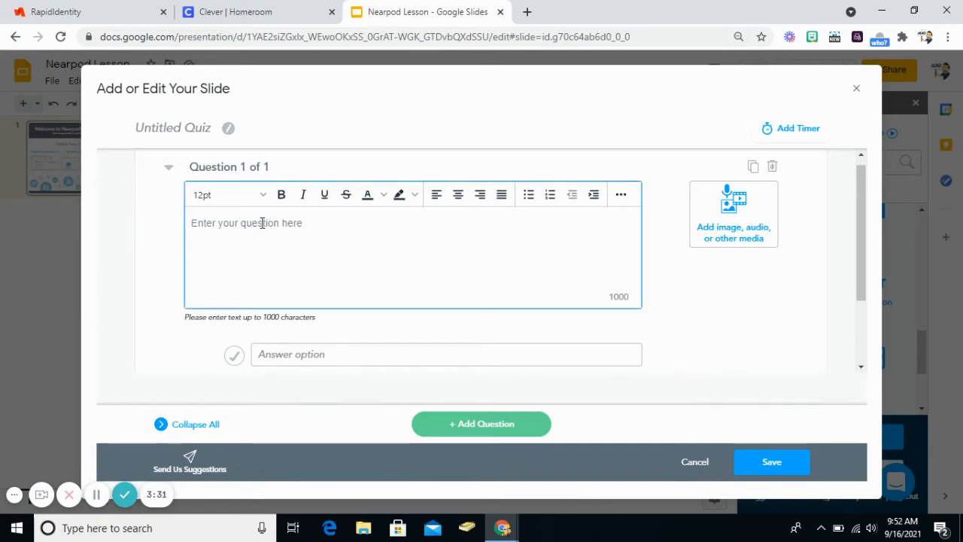
{"action": "type", "text": "2"}
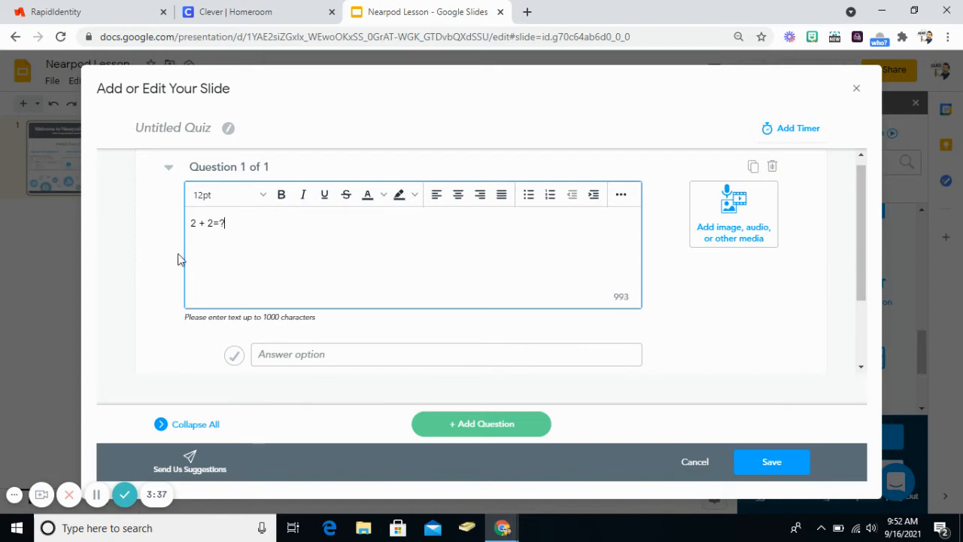
{"action": "scroll", "coordinate": [338, 260], "scroll_direction": "down", "scroll_amount": 2}
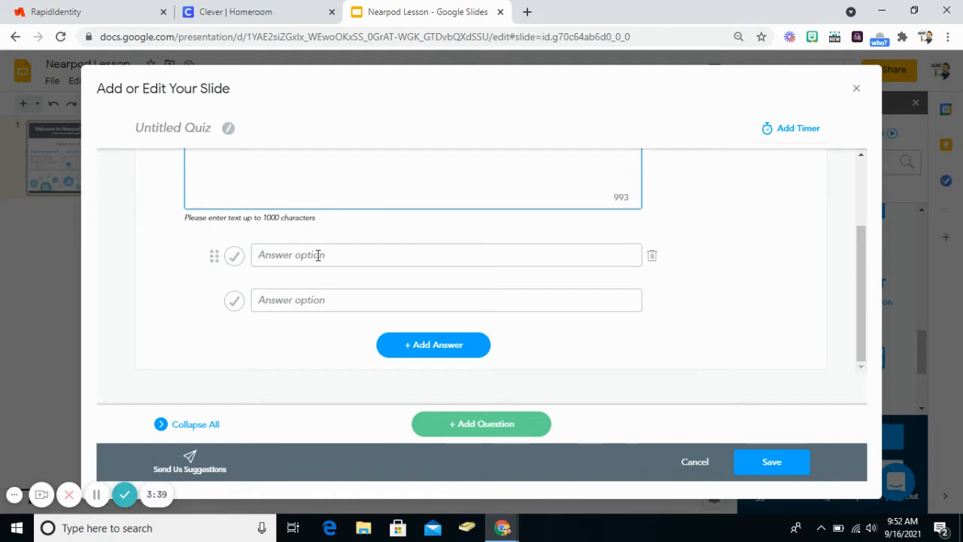
{"action": "left_click", "coordinate": [318, 255]}
{"action": "type", "text": "2"}
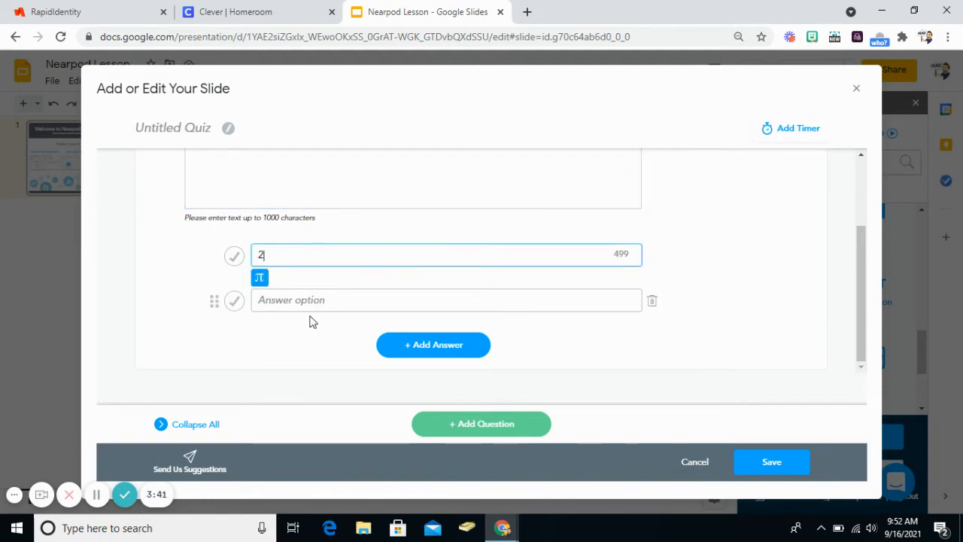
{"action": "left_click", "coordinate": [313, 305]}
{"action": "type", "text": "4"}
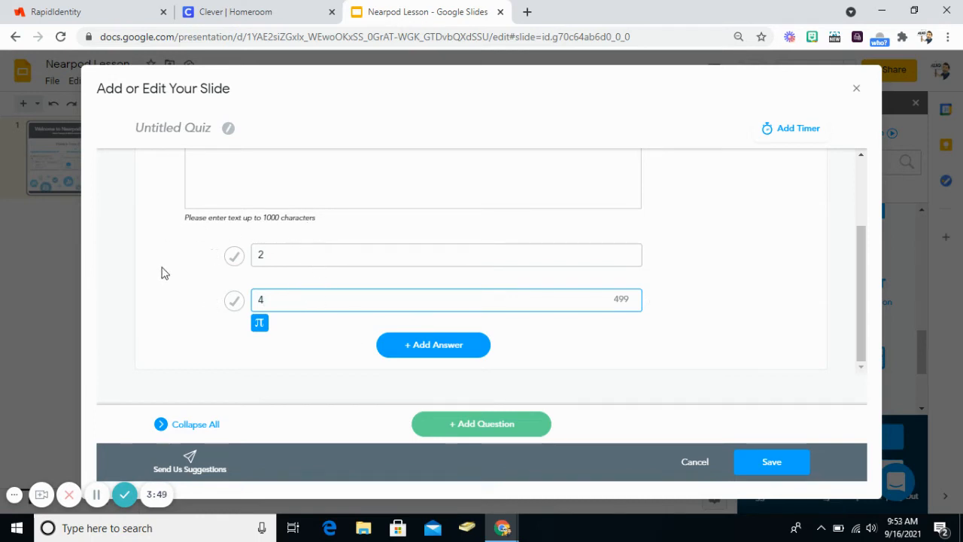
{"action": "left_click", "coordinate": [234, 302]}
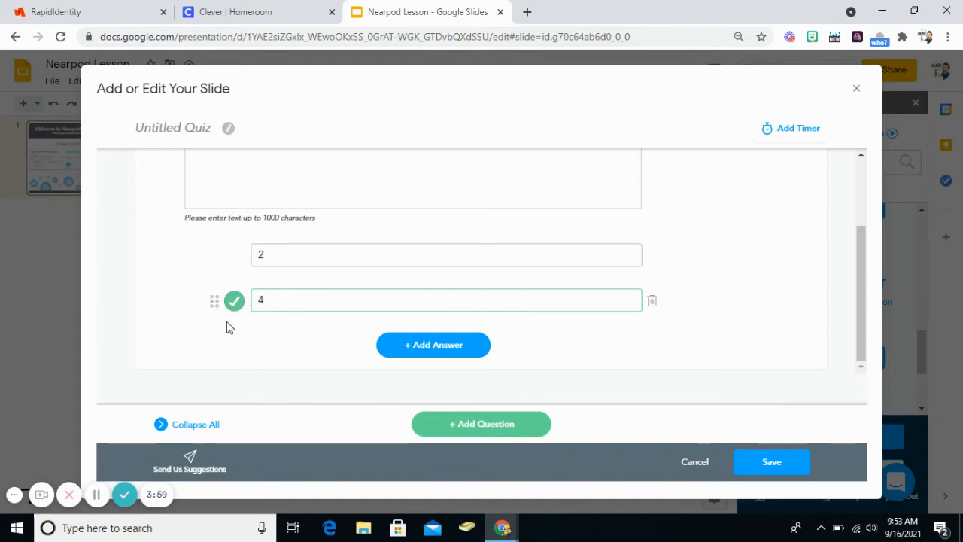
Review the quiz question and answers, save the quiz into the presentation and select its slide.
{"action": "scroll", "coordinate": [657, 374], "scroll_direction": "up", "scroll_amount": 3}
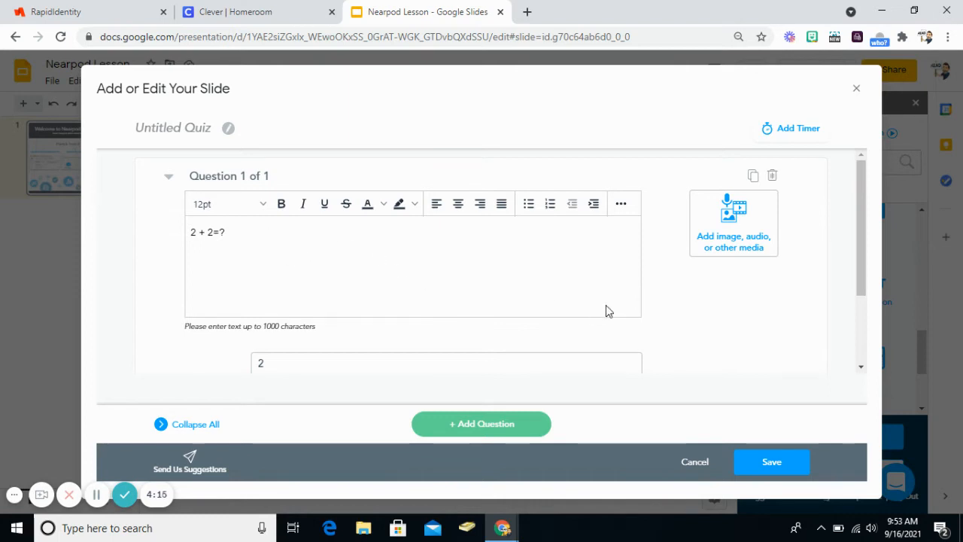
{"action": "scroll", "coordinate": [606, 310], "scroll_direction": "down", "scroll_amount": 2}
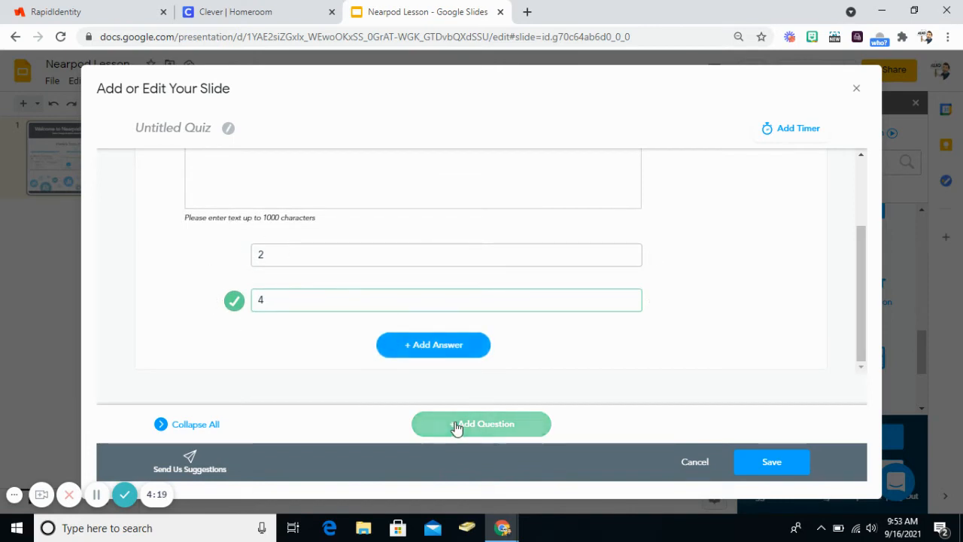
{"action": "scroll", "coordinate": [637, 322], "scroll_direction": "up", "scroll_amount": 3}
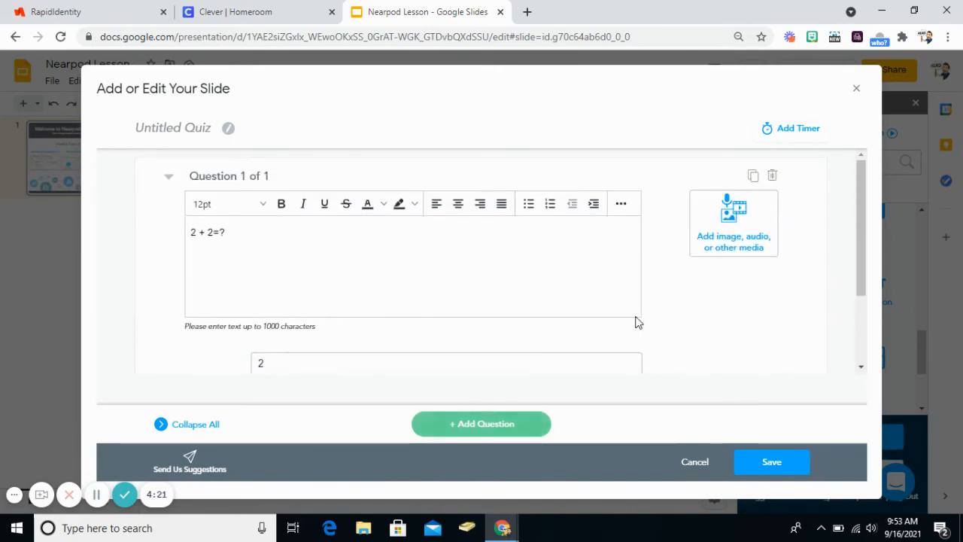
{"action": "scroll", "coordinate": [628, 309], "scroll_direction": "down", "scroll_amount": 2}
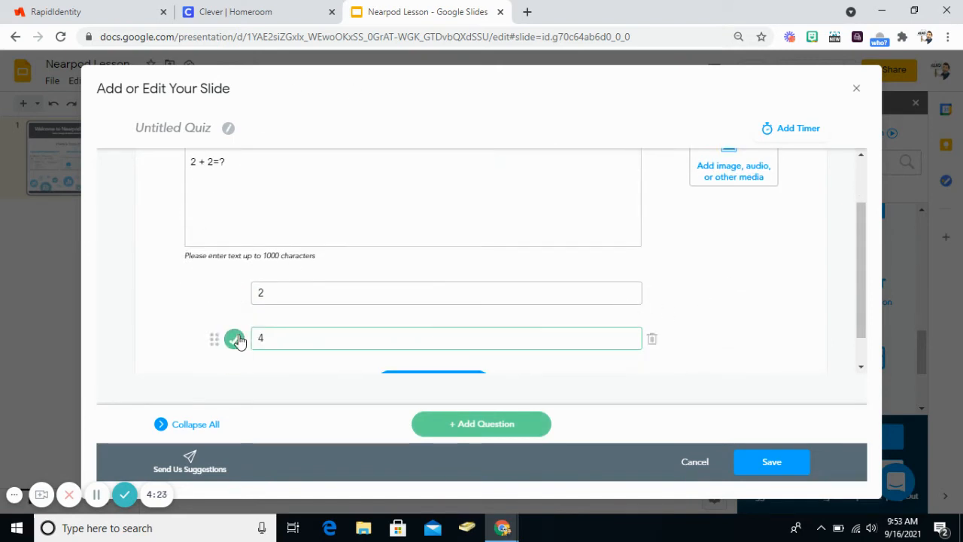
{"action": "left_click", "coordinate": [775, 463]}
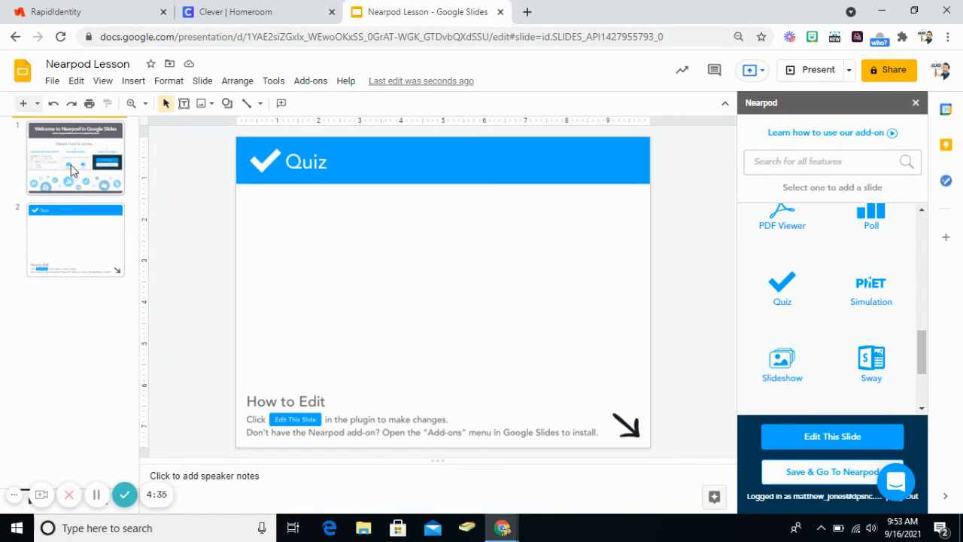
{"action": "left_click", "coordinate": [58, 242]}
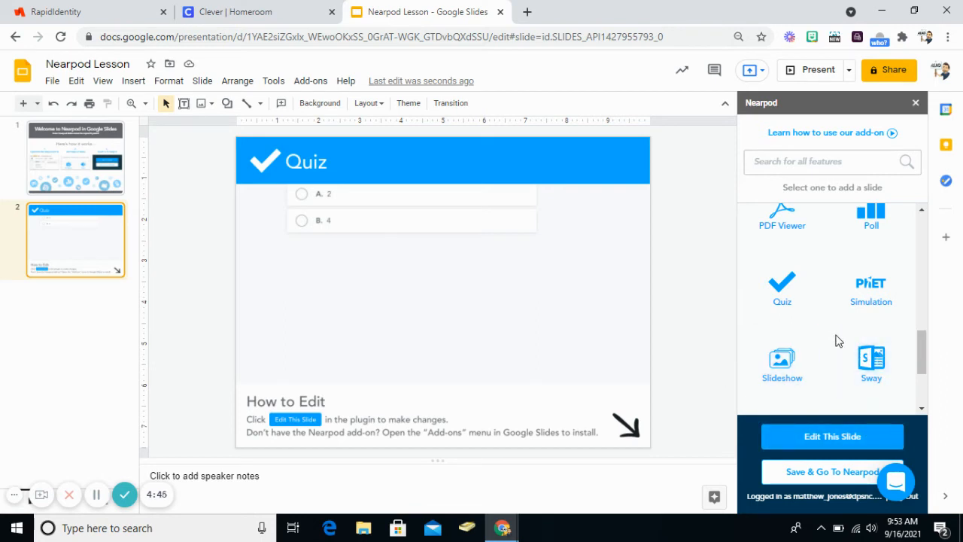
Start a Drag and Drop slide with the activity library collapsed, and view its Text Labels options.
{"action": "scroll", "coordinate": [836, 340], "scroll_direction": "up", "scroll_amount": 10}
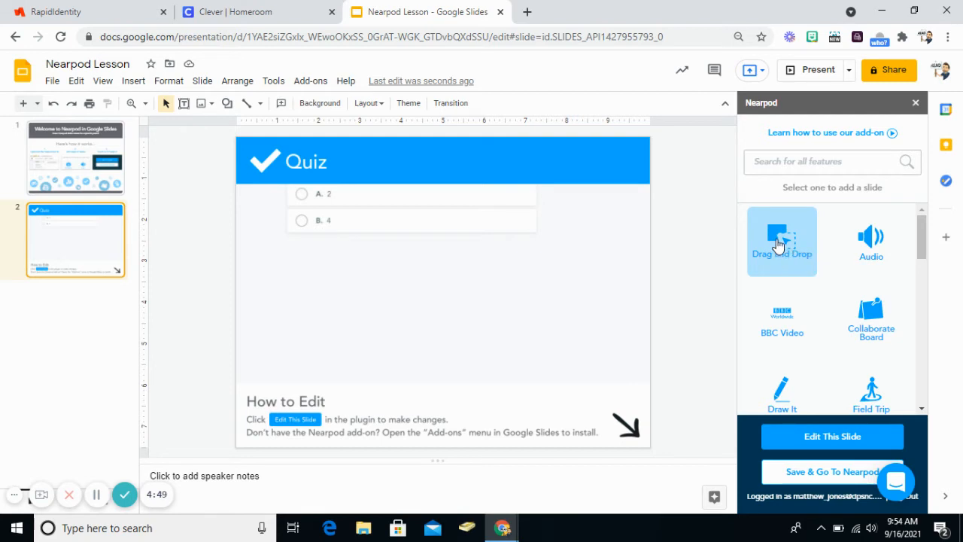
{"action": "left_click", "coordinate": [761, 263]}
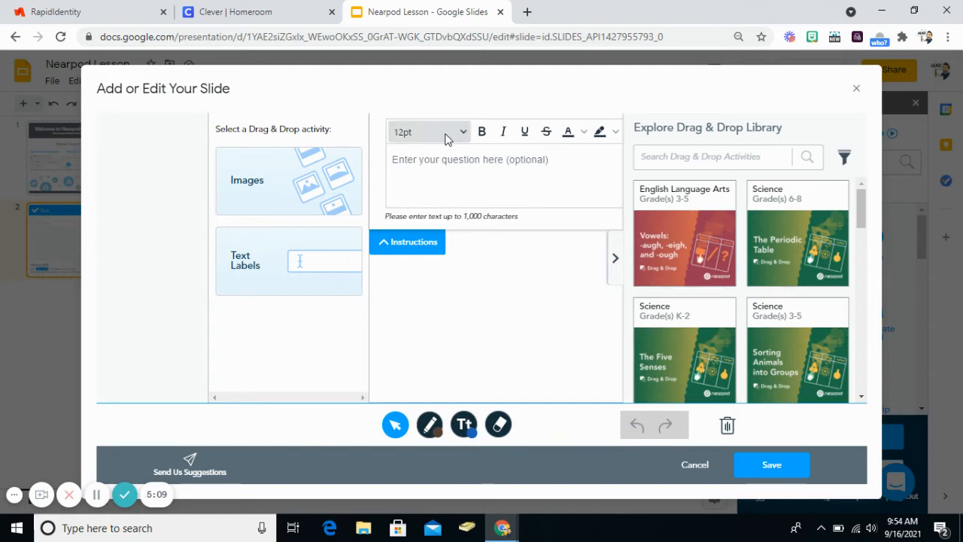
{"action": "left_click", "coordinate": [616, 260]}
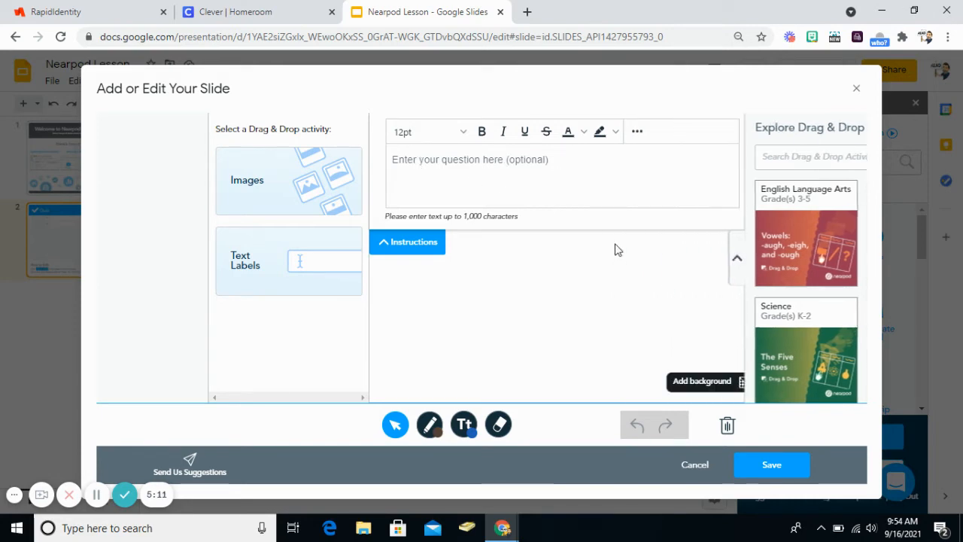
{"action": "left_click", "coordinate": [325, 268]}
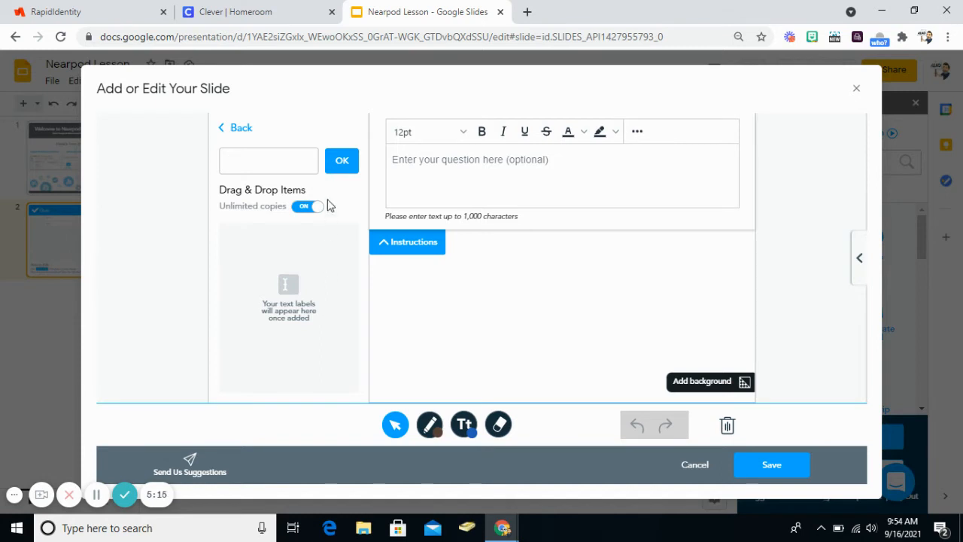
{"action": "left_click", "coordinate": [242, 133]}
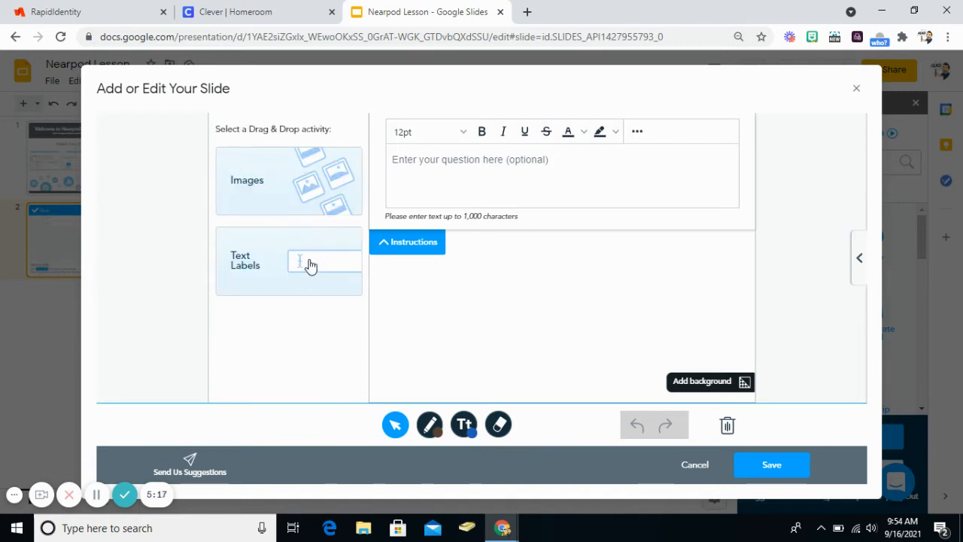
Choose the Text Labels activity, add a label reading "Ten" and move it down on the canvas.
{"action": "left_click", "coordinate": [310, 267]}
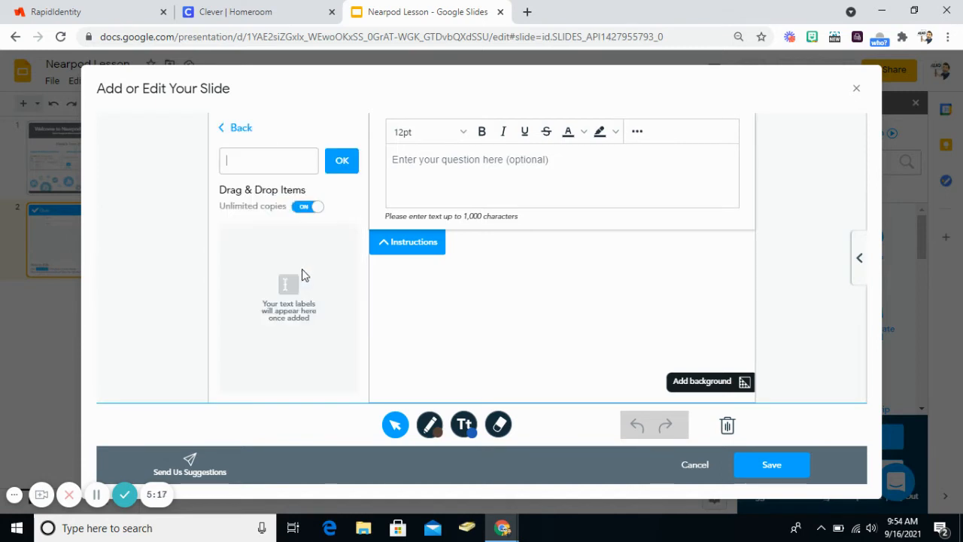
{"action": "left_click", "coordinate": [269, 167]}
{"action": "type", "text": "Ten"}
{"action": "left_click", "coordinate": [341, 161]}
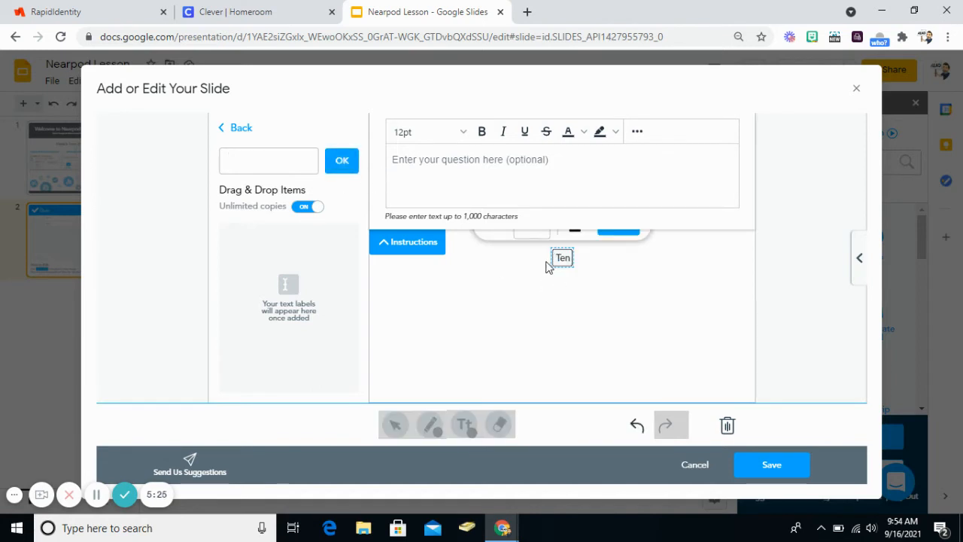
{"action": "left_click_drag", "start_coordinate": [554, 260], "coordinate": [559, 305]}
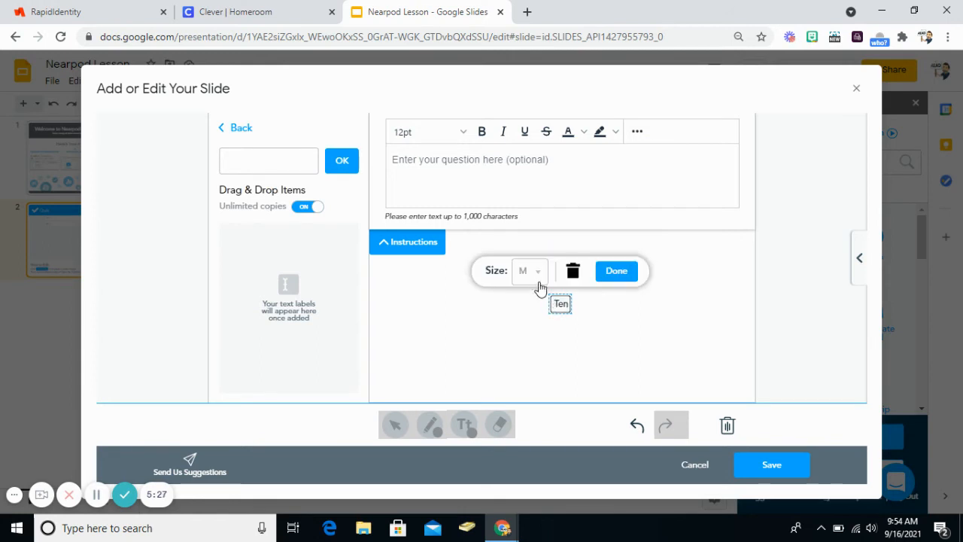
Set the "Ten" label to size L, finish it and save the Drag and Drop slide with the instructions collapsed.
{"action": "left_click", "coordinate": [536, 277]}
{"action": "left_click", "coordinate": [535, 356]}
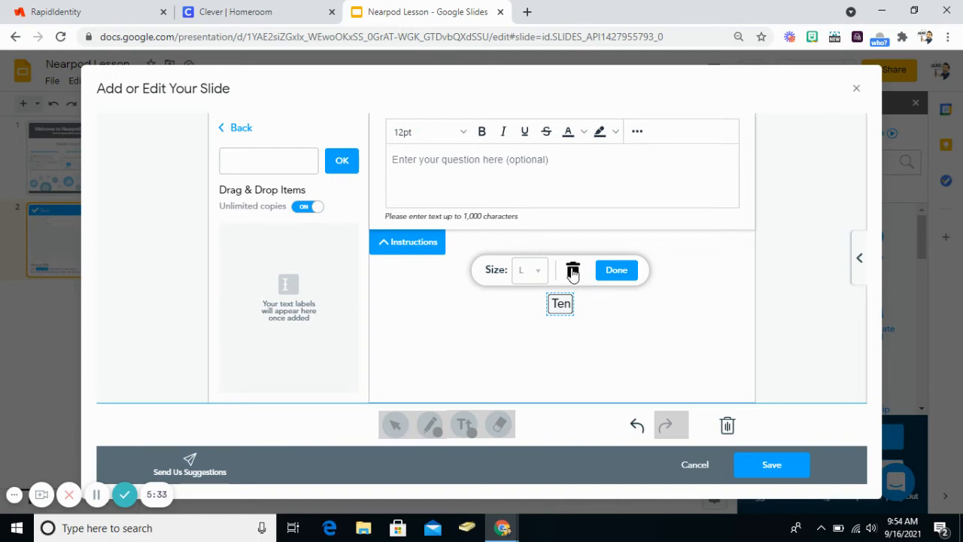
{"action": "left_click", "coordinate": [617, 269]}
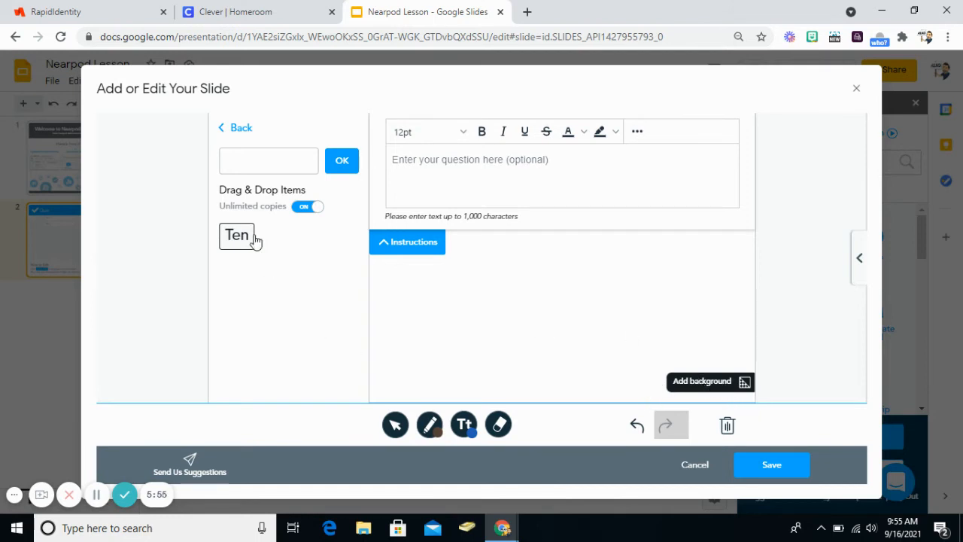
{"action": "left_click", "coordinate": [386, 245]}
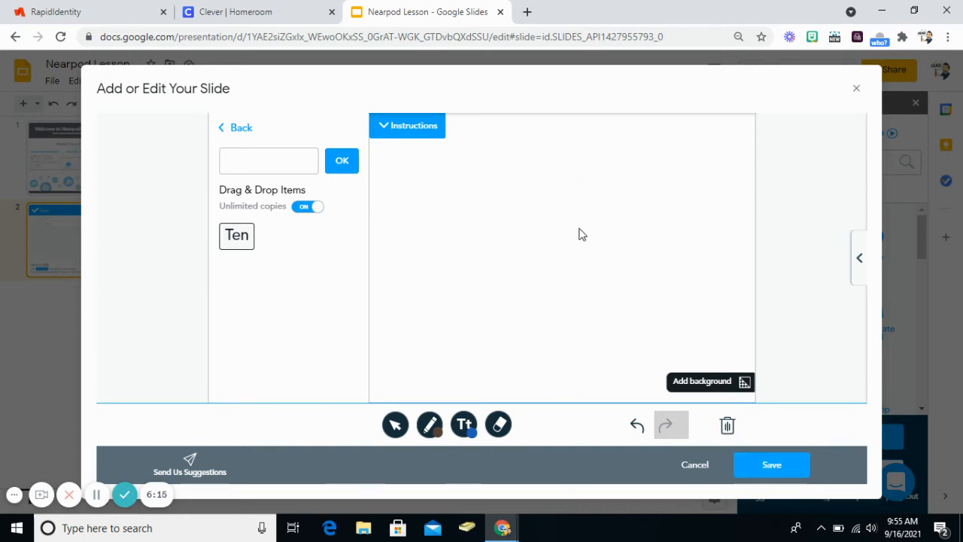
{"action": "left_click", "coordinate": [756, 467]}
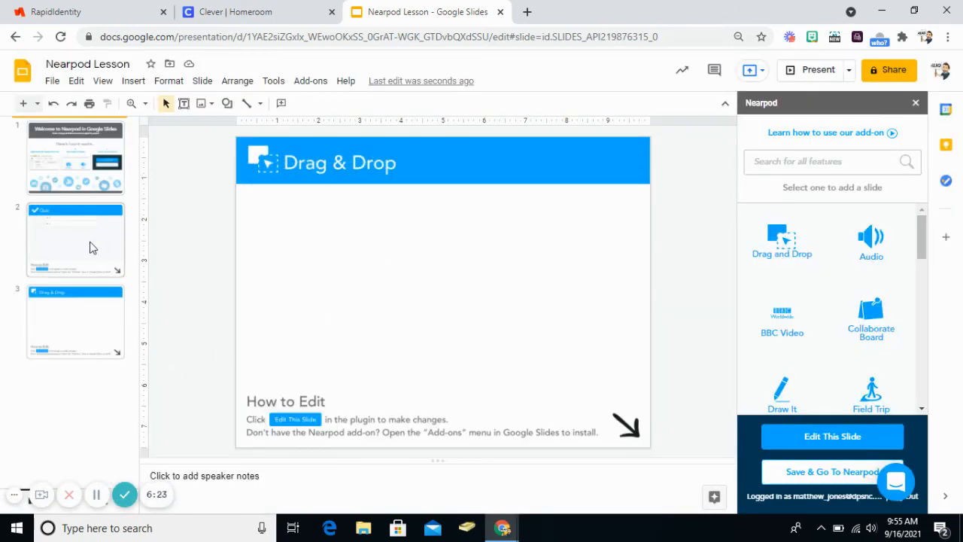
Add a Draw It slide with an empty canvas to the presentation, and save the whole lesson to Nearpod.
{"action": "scroll", "coordinate": [817, 354], "scroll_direction": "down", "scroll_amount": 1}
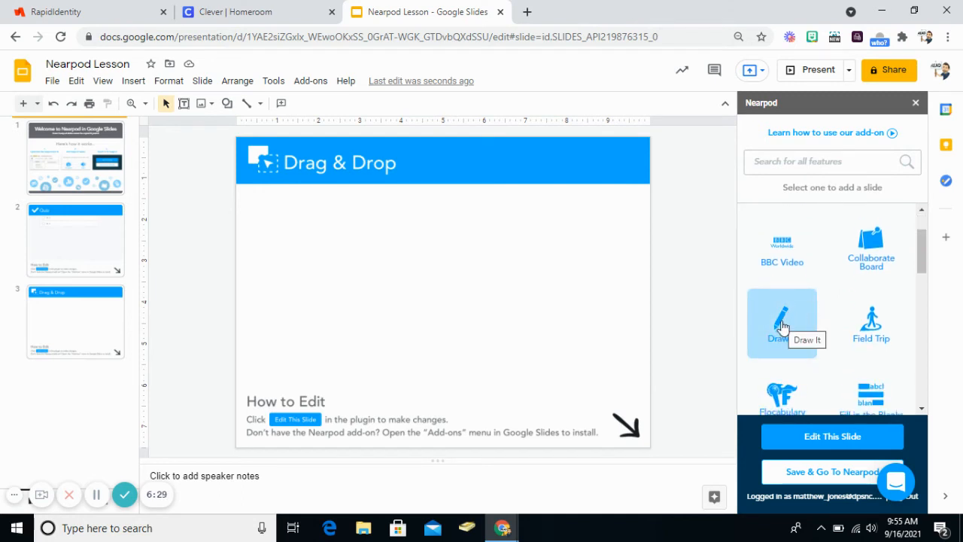
{"action": "left_click", "coordinate": [782, 327]}
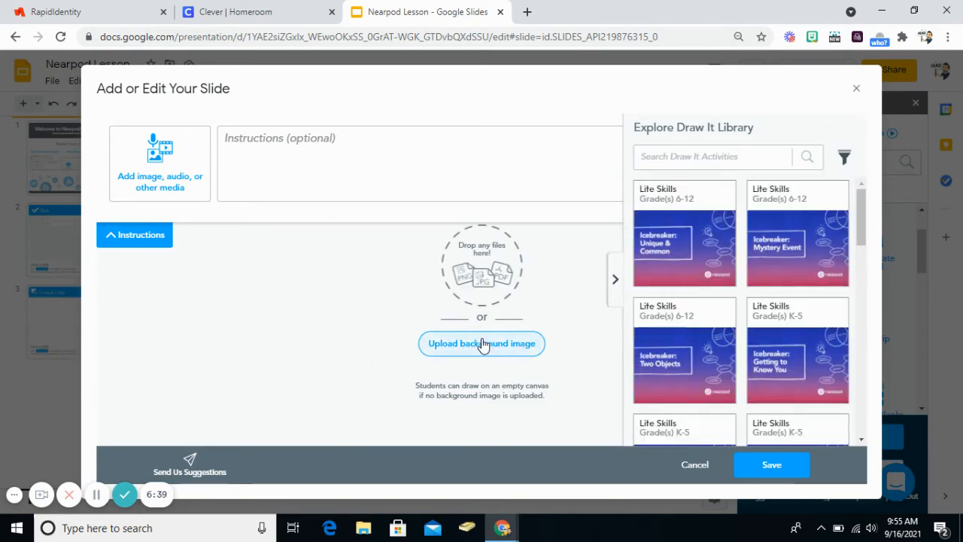
{"action": "left_click", "coordinate": [614, 278]}
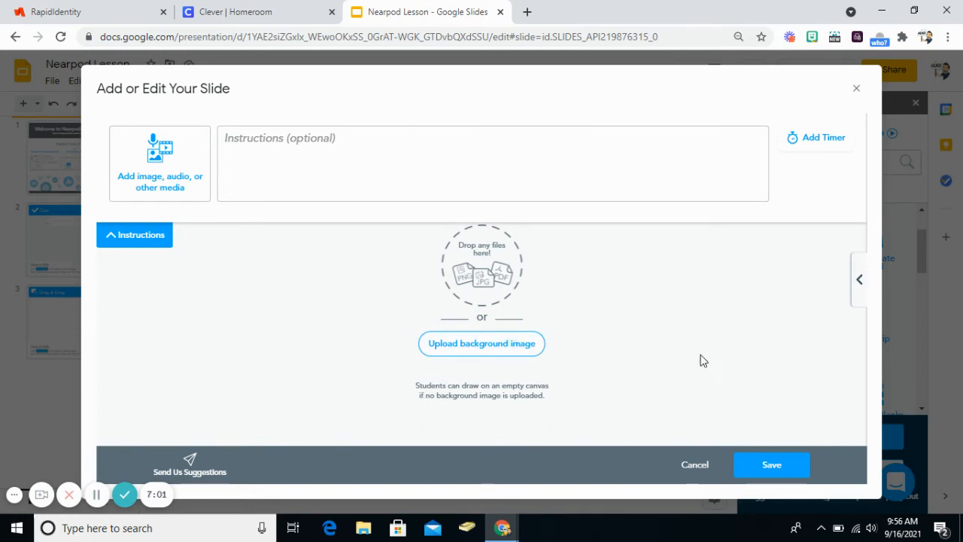
{"action": "left_click", "coordinate": [764, 464]}
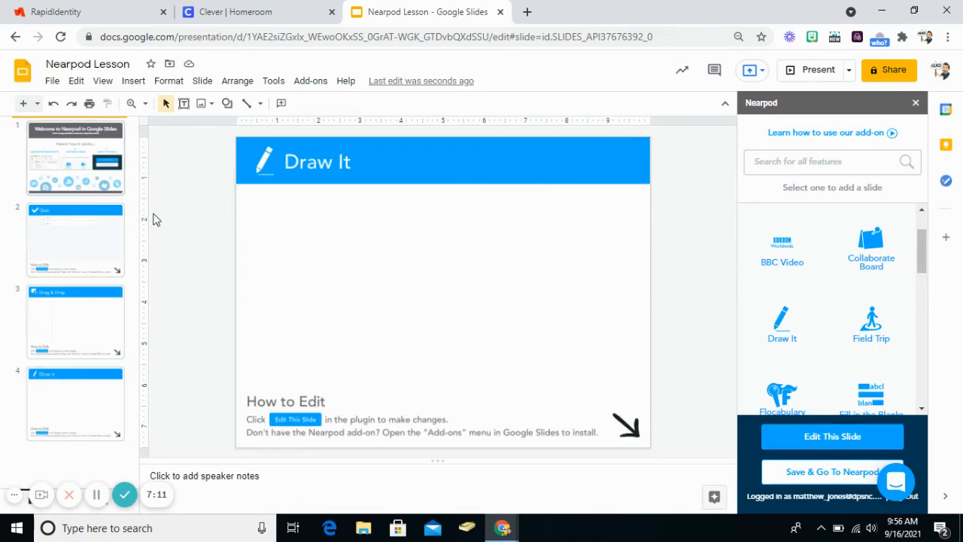
{"action": "left_click", "coordinate": [794, 474]}
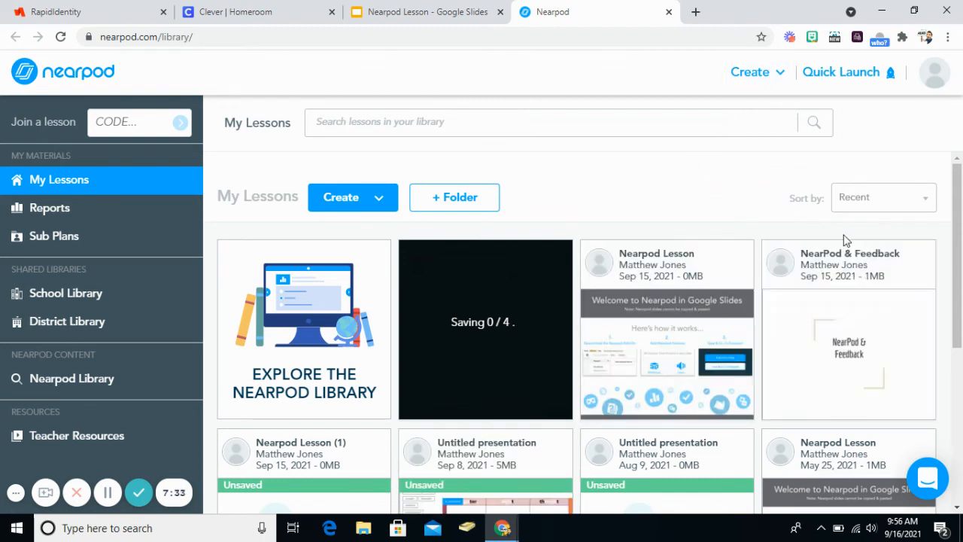
Launch a new Live Participation session of the "NearPod & Feedback" lesson and dismiss its join code window.
{"action": "mouse_move", "coordinate": [863, 270]}
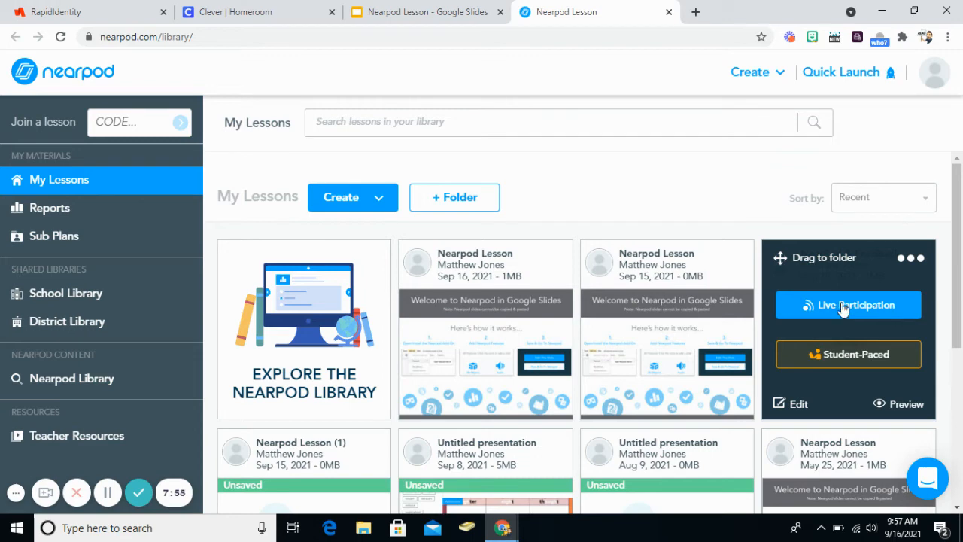
{"action": "left_click", "coordinate": [840, 361]}
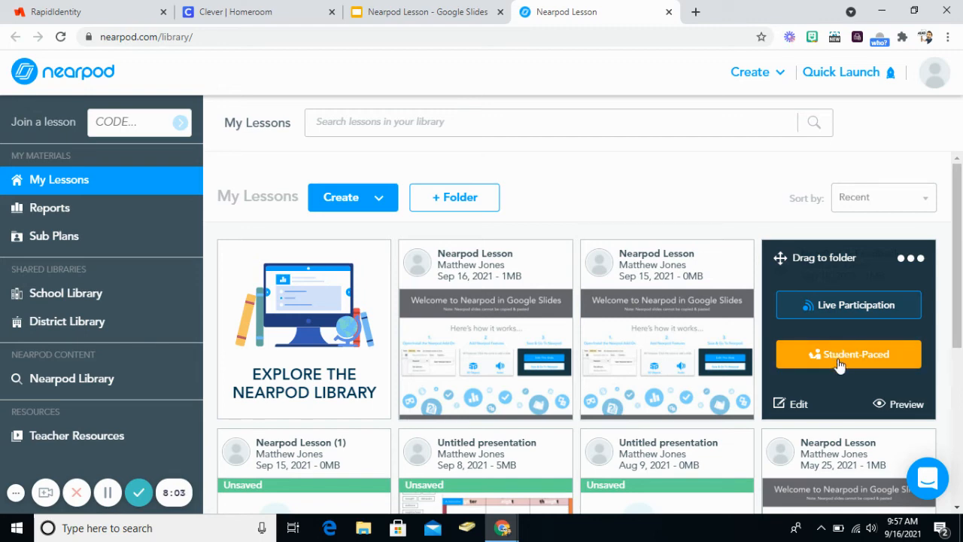
{"action": "scroll", "coordinate": [841, 228], "scroll_direction": "down", "scroll_amount": 1}
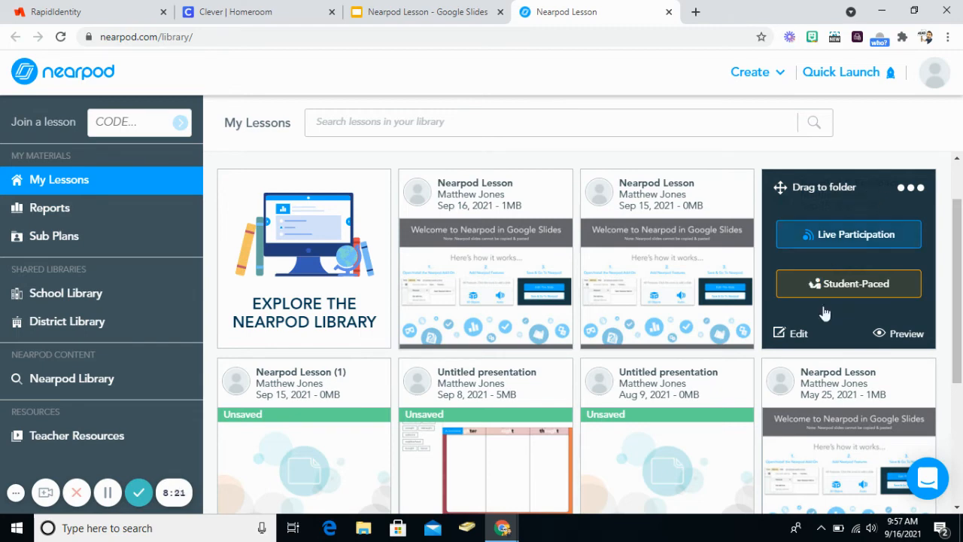
{"action": "left_click", "coordinate": [858, 235]}
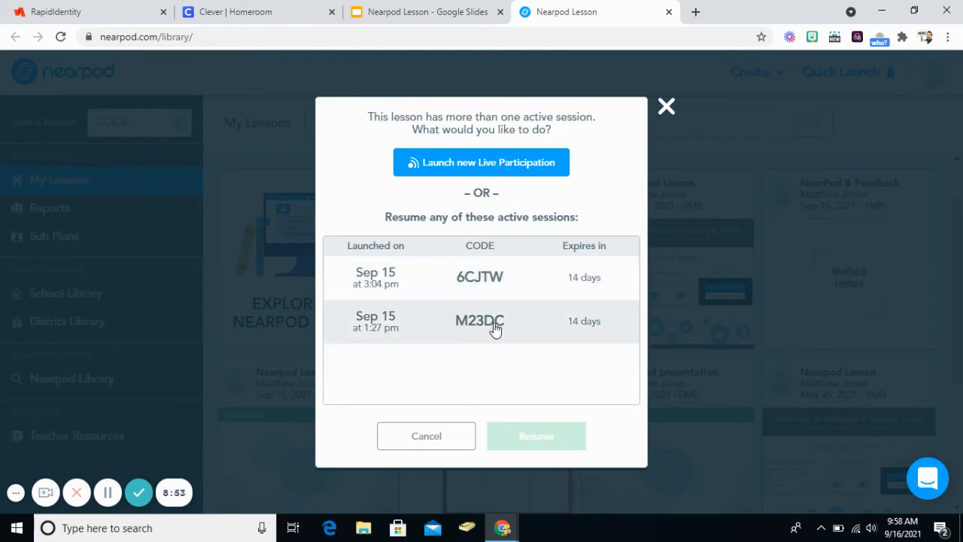
{"action": "left_click", "coordinate": [480, 167]}
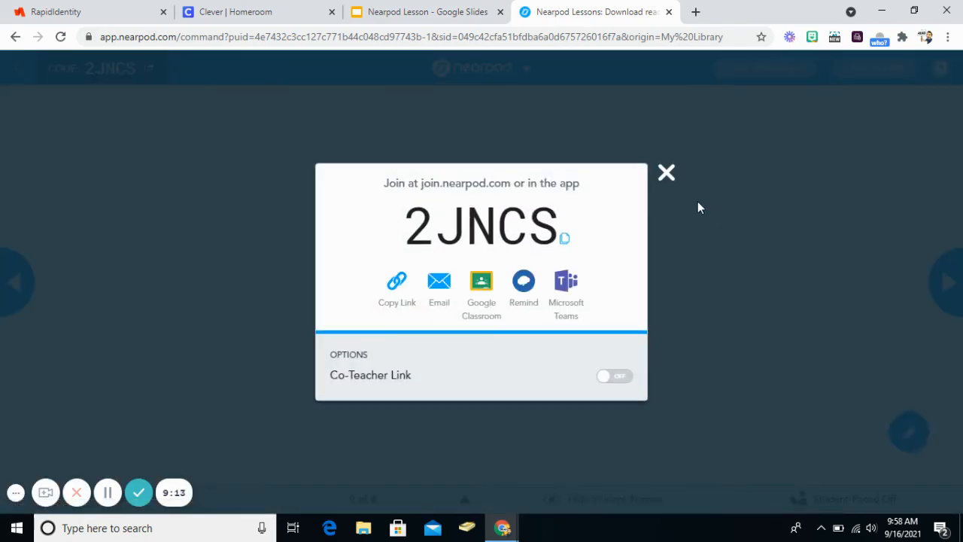
{"action": "left_click", "coordinate": [667, 173]}
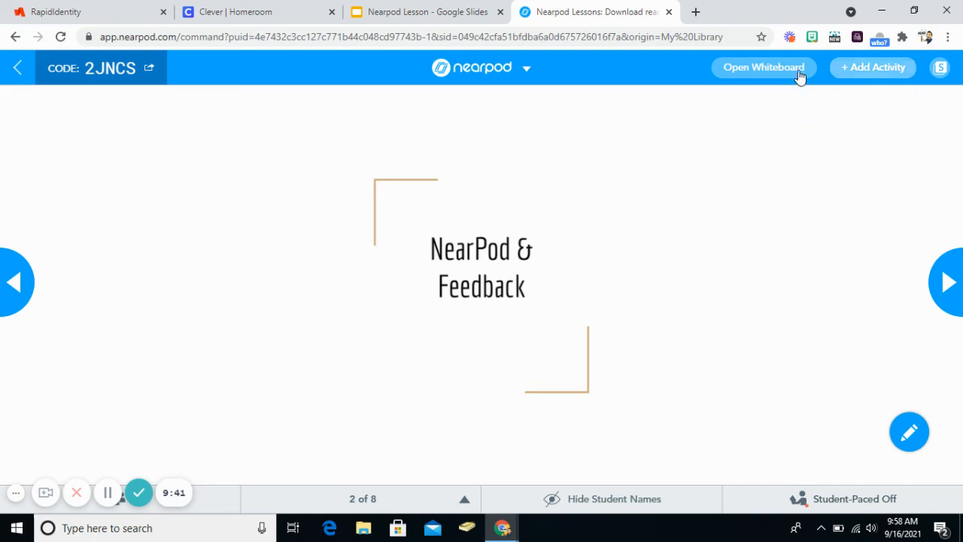
View the activity types that can be added during the live session, and leave the session.
{"action": "left_click", "coordinate": [876, 71]}
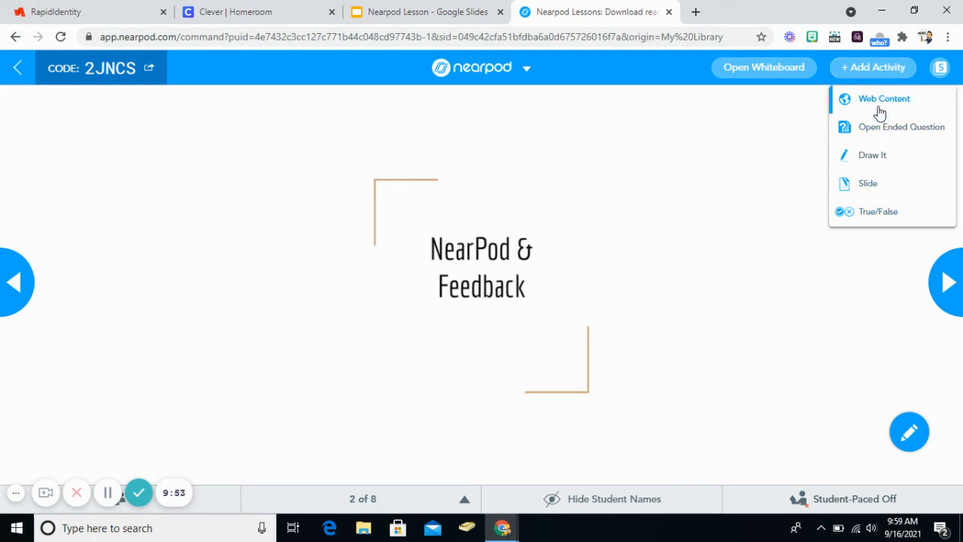
{"action": "left_click", "coordinate": [781, 211]}
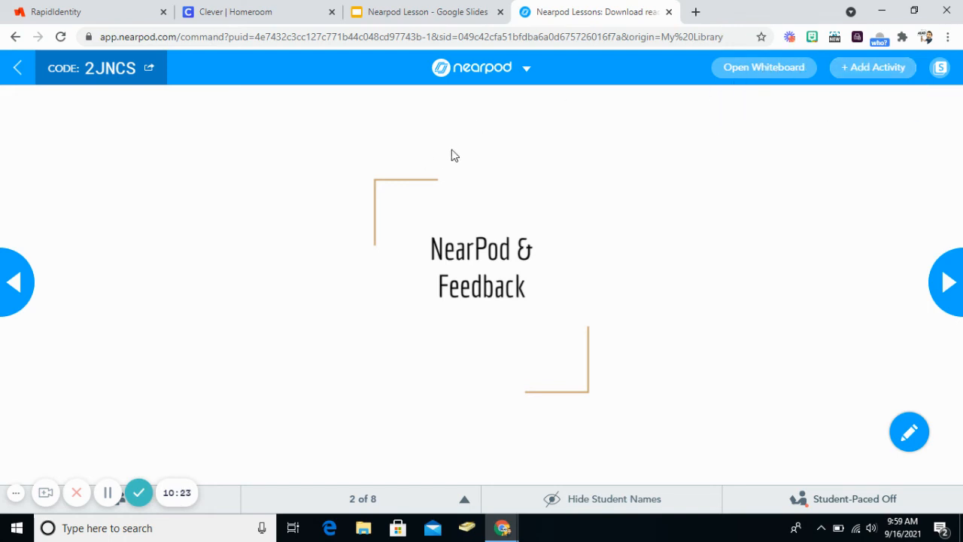
{"action": "left_click", "coordinate": [17, 69]}
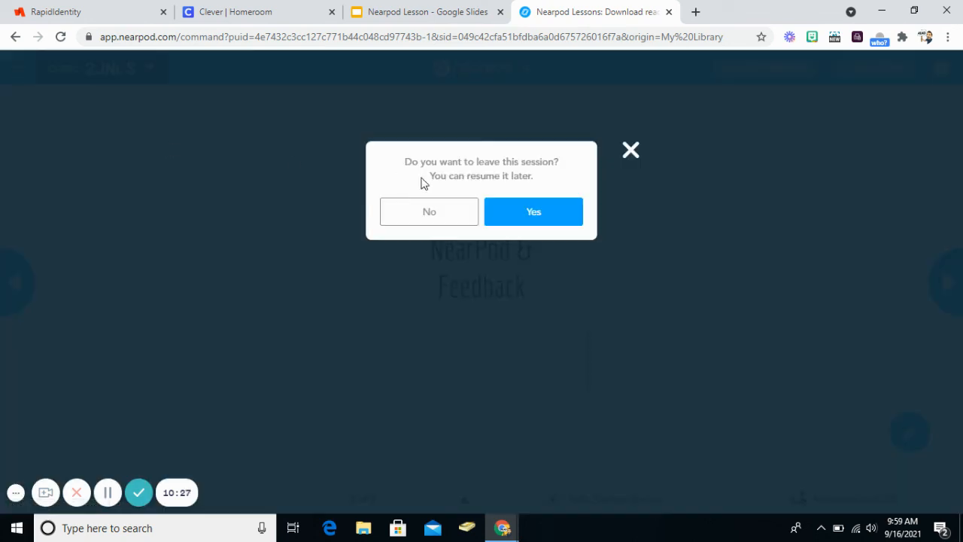
{"action": "left_click", "coordinate": [511, 213]}
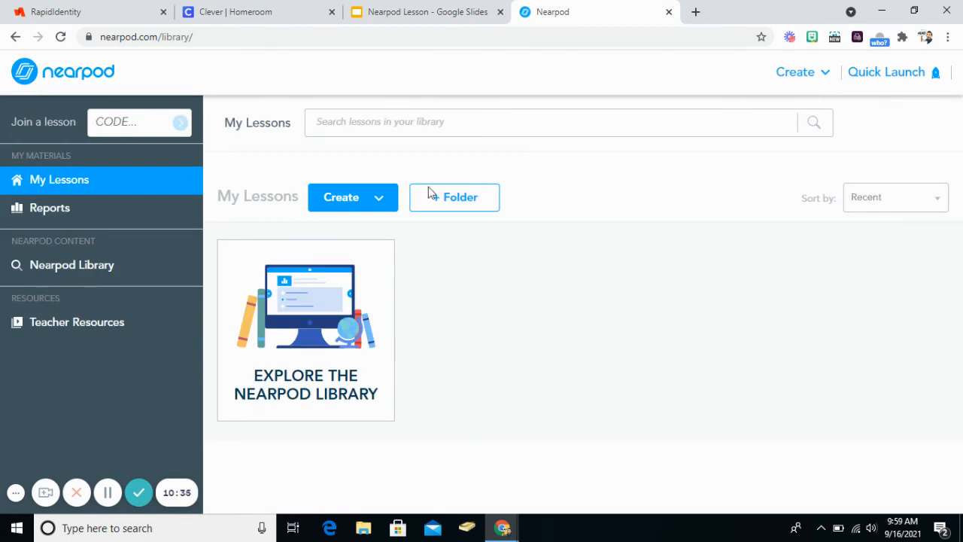
Open the post-session report of the "NearPod & Feedback" lesson for the session from 2021-9-15 1:27 pm.
{"action": "mouse_move", "coordinate": [905, 265]}
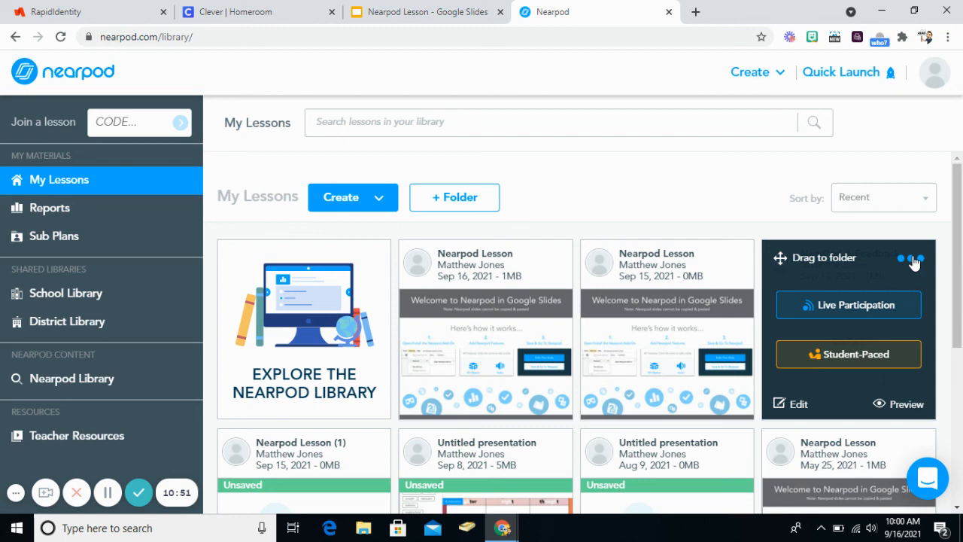
{"action": "left_click", "coordinate": [912, 261]}
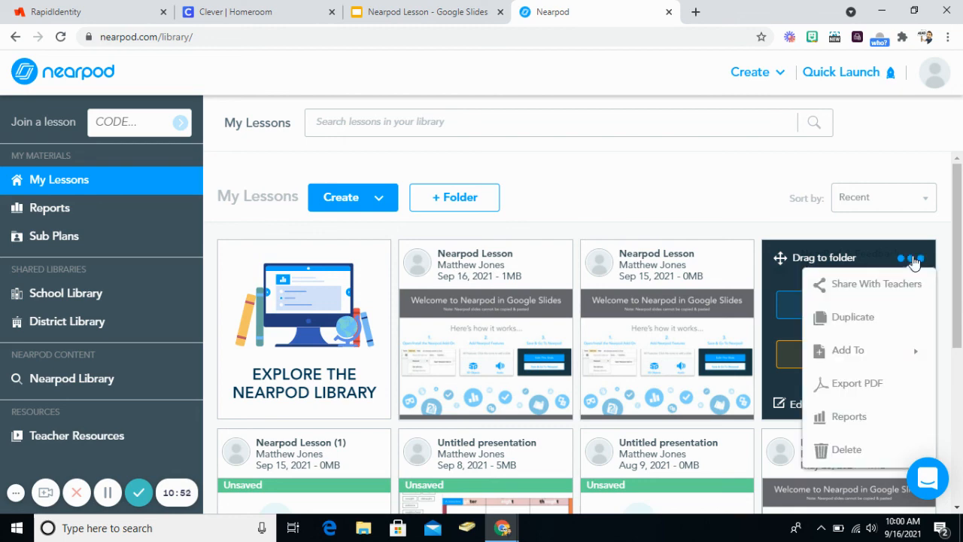
{"action": "left_click", "coordinate": [858, 423]}
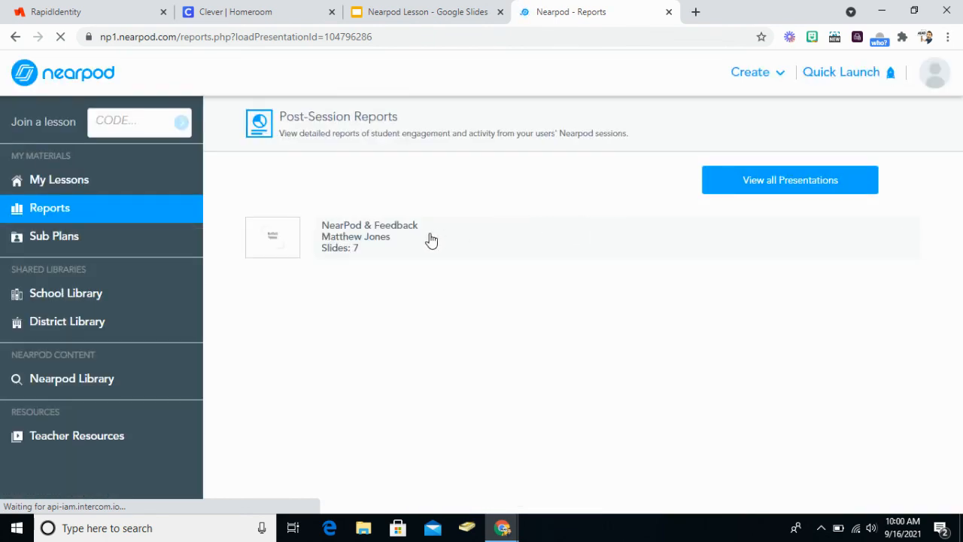
{"action": "left_click", "coordinate": [430, 240]}
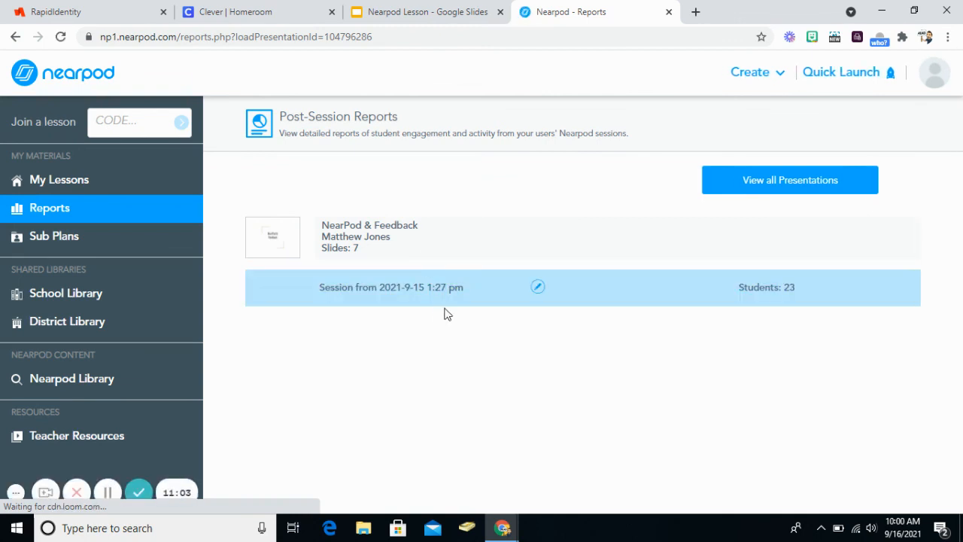
{"action": "left_click", "coordinate": [442, 292]}
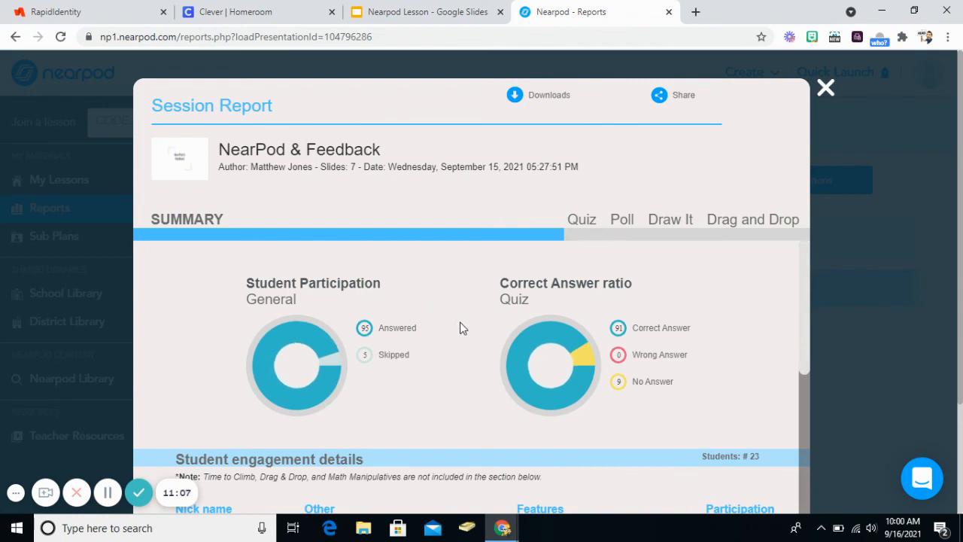
Review the report summary's participation charts and the student engagement details.
{"action": "scroll", "coordinate": [469, 325], "scroll_direction": "down", "scroll_amount": 3}
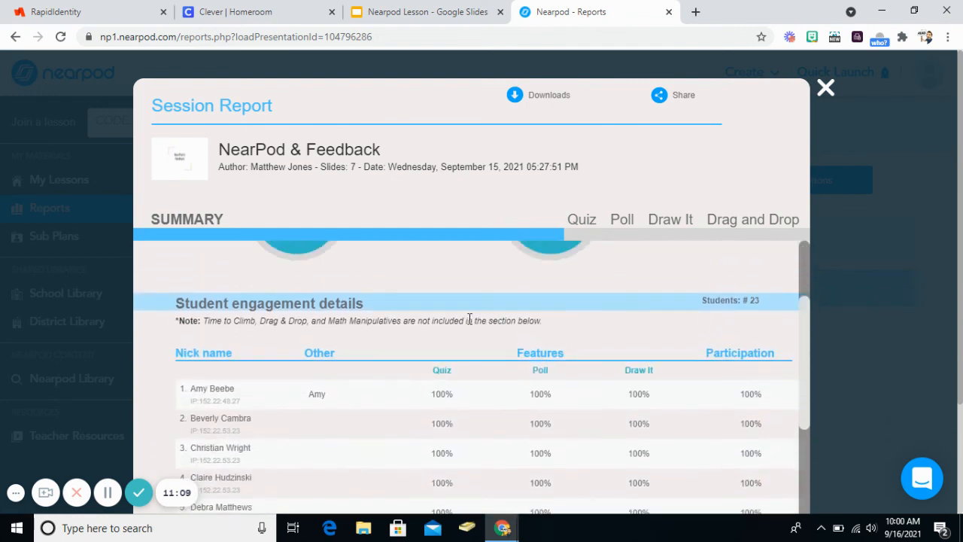
{"action": "scroll", "coordinate": [469, 318], "scroll_direction": "up", "scroll_amount": 3}
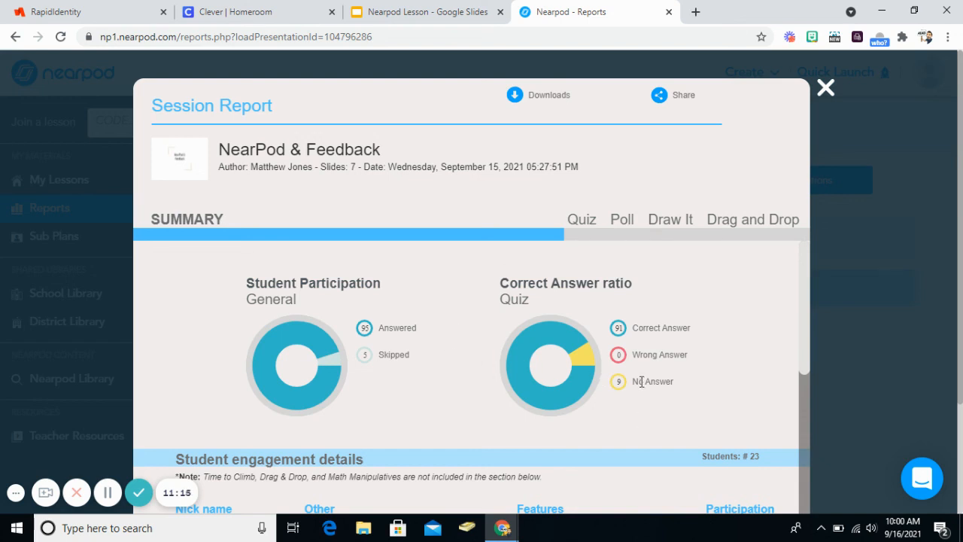
{"action": "scroll", "coordinate": [497, 336], "scroll_direction": "down", "scroll_amount": 10}
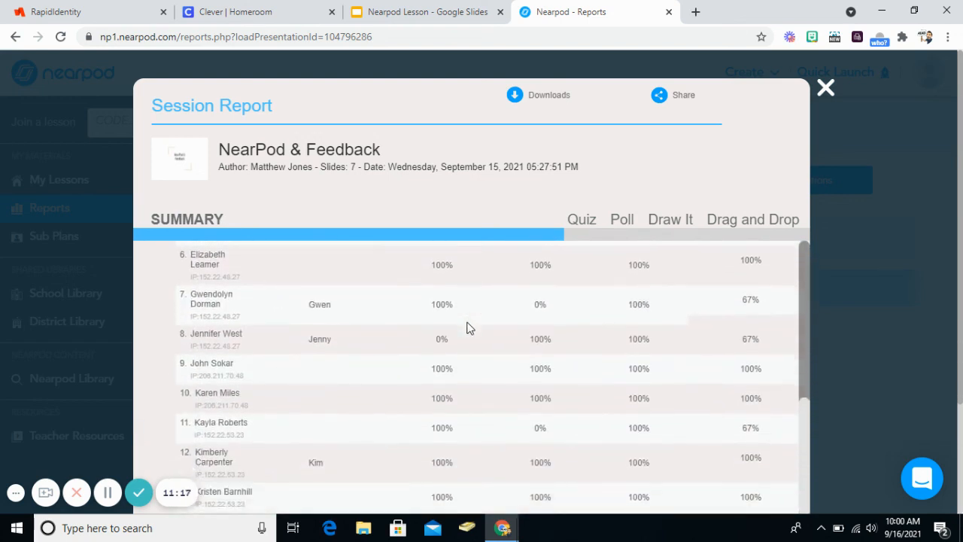
{"action": "scroll", "coordinate": [549, 343], "scroll_direction": "up", "scroll_amount": 10}
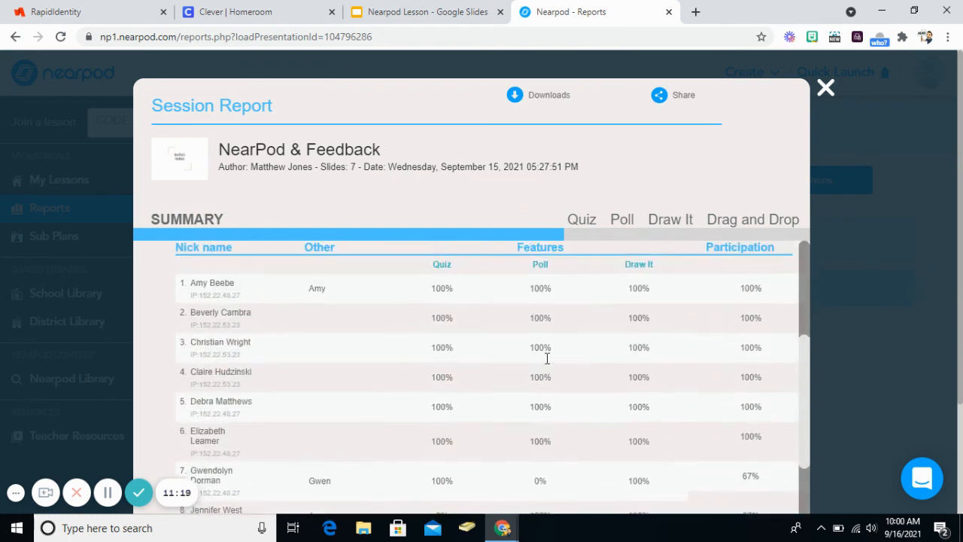
{"action": "scroll", "coordinate": [547, 363], "scroll_direction": "up", "scroll_amount": 2}
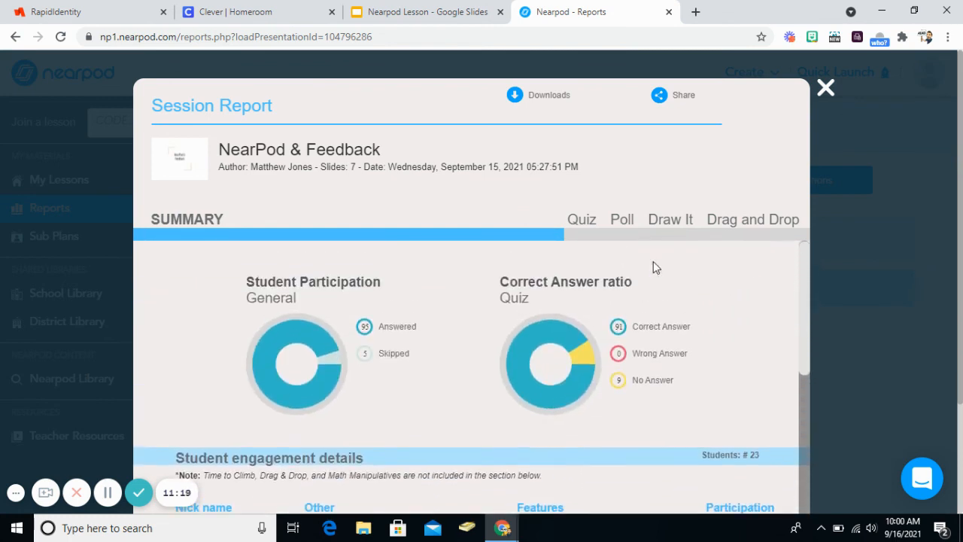
Examine the individual student responses to the quiz question "What is 5 X 5?" in the session report.
{"action": "left_click", "coordinate": [585, 222]}
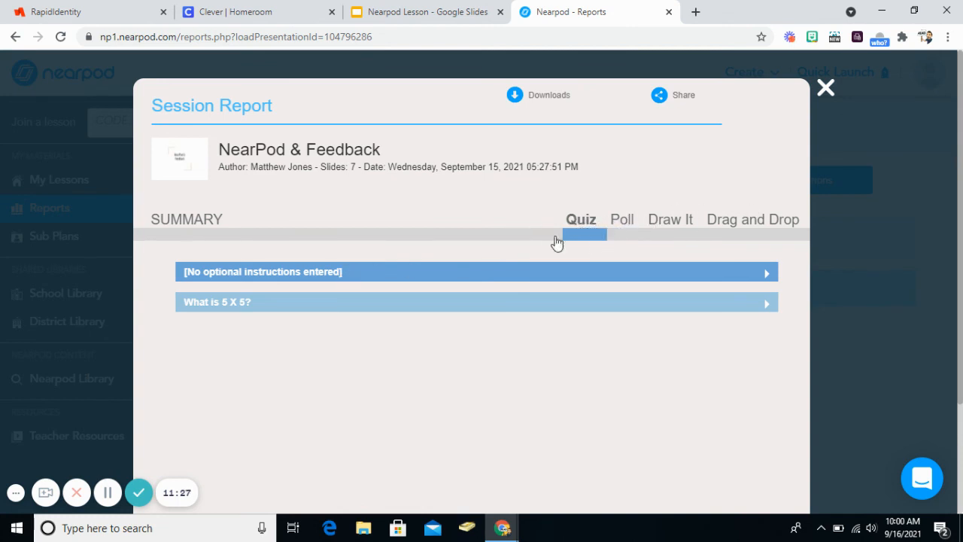
{"action": "left_click", "coordinate": [458, 310]}
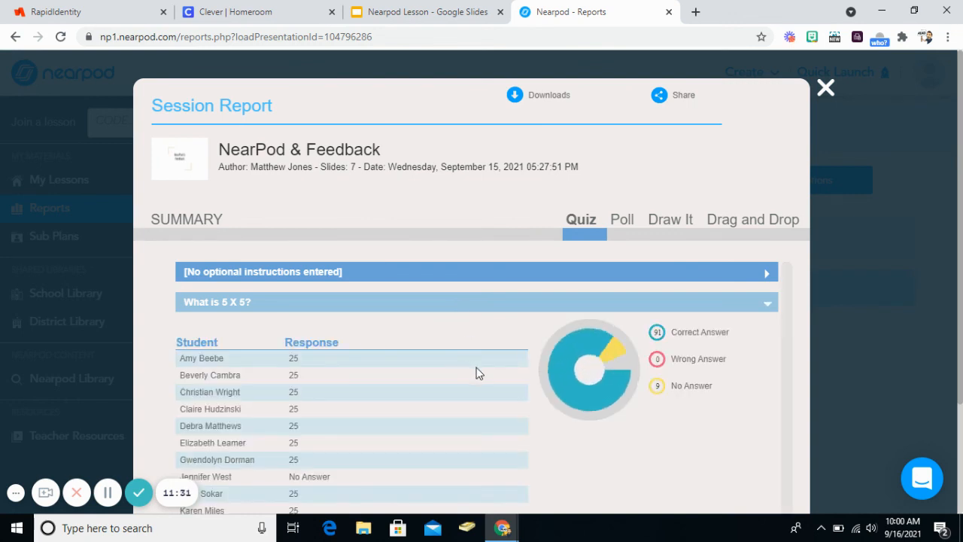
{"action": "scroll", "coordinate": [477, 374], "scroll_direction": "down", "scroll_amount": 1}
{"action": "scroll", "coordinate": [297, 317], "scroll_direction": "down", "scroll_amount": 5}
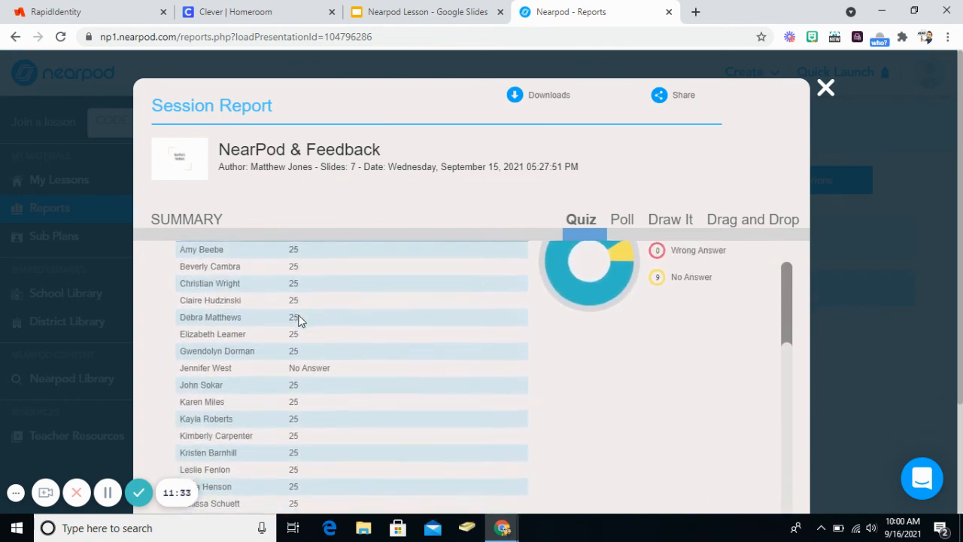
Review the complete list of student answers and the correct, wrong and unanswered breakdown for the multiplication quiz question.
{"action": "scroll", "coordinate": [283, 458], "scroll_direction": "down", "scroll_amount": 1}
{"action": "scroll", "coordinate": [301, 426], "scroll_direction": "up", "scroll_amount": 5}
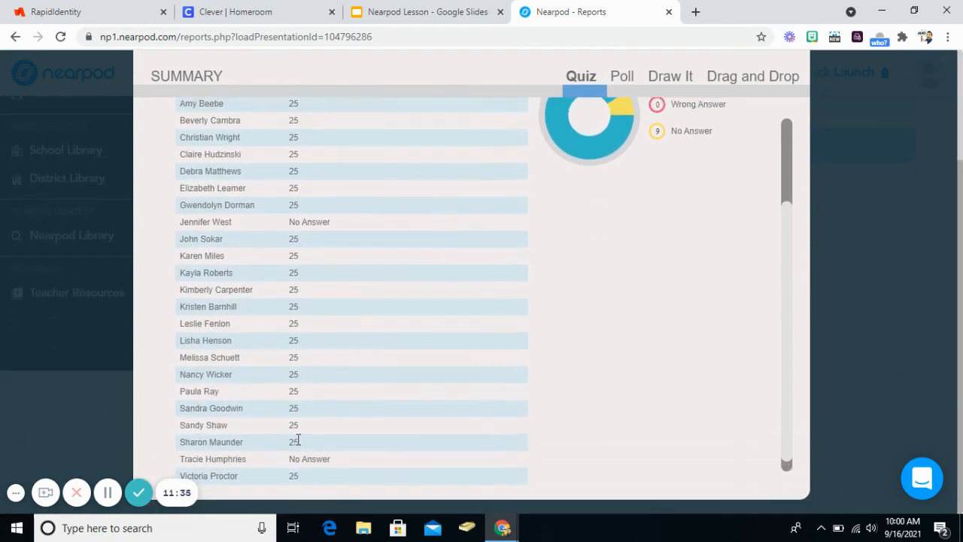
{"action": "scroll", "coordinate": [496, 279], "scroll_direction": "up", "scroll_amount": 2}
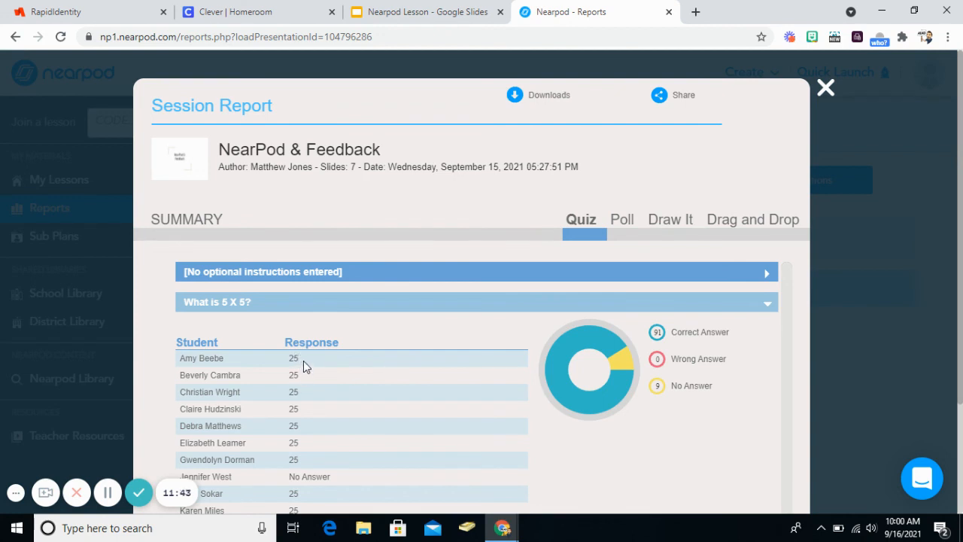
{"action": "scroll", "coordinate": [325, 359], "scroll_direction": "down", "scroll_amount": 3}
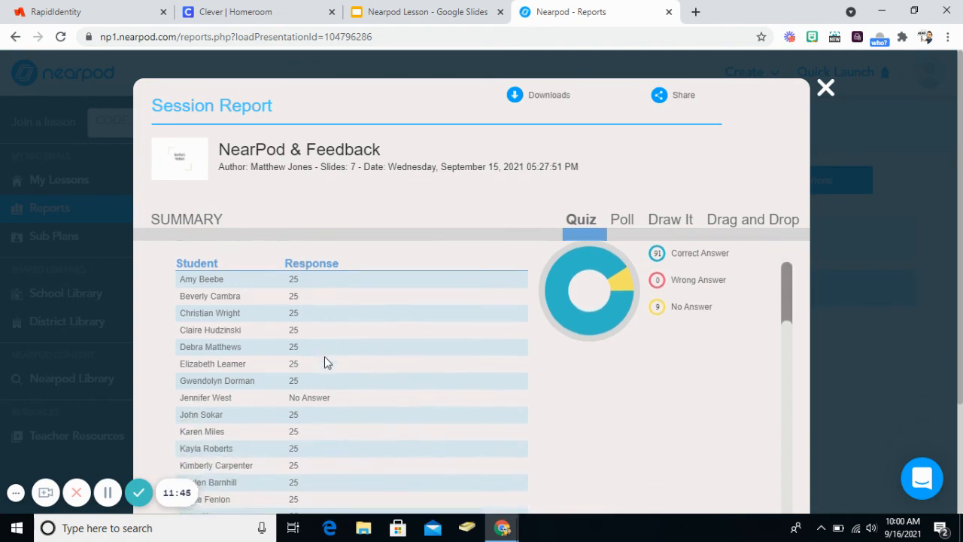
{"action": "scroll", "coordinate": [324, 358], "scroll_direction": "up", "scroll_amount": 2}
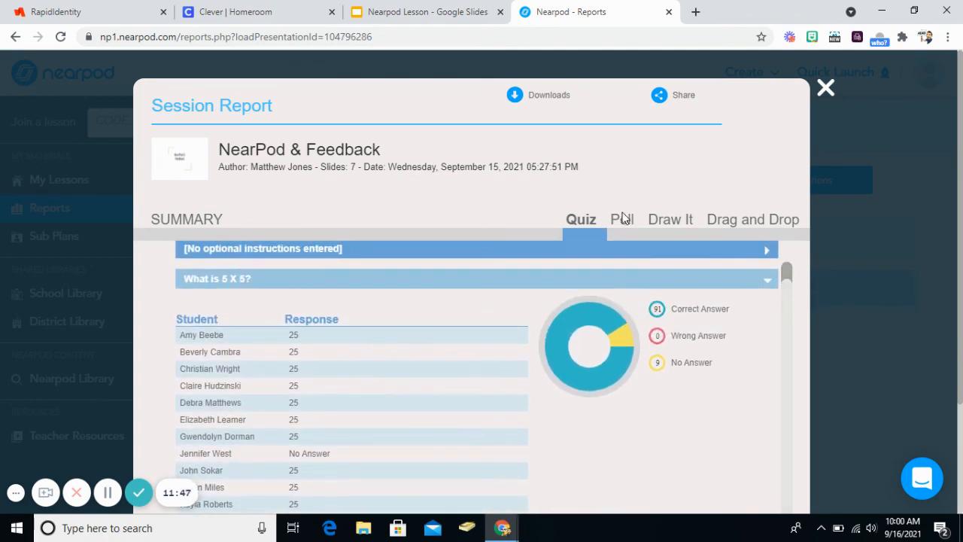
Close the session report and return to the My Lessons library.
{"action": "left_click", "coordinate": [830, 99]}
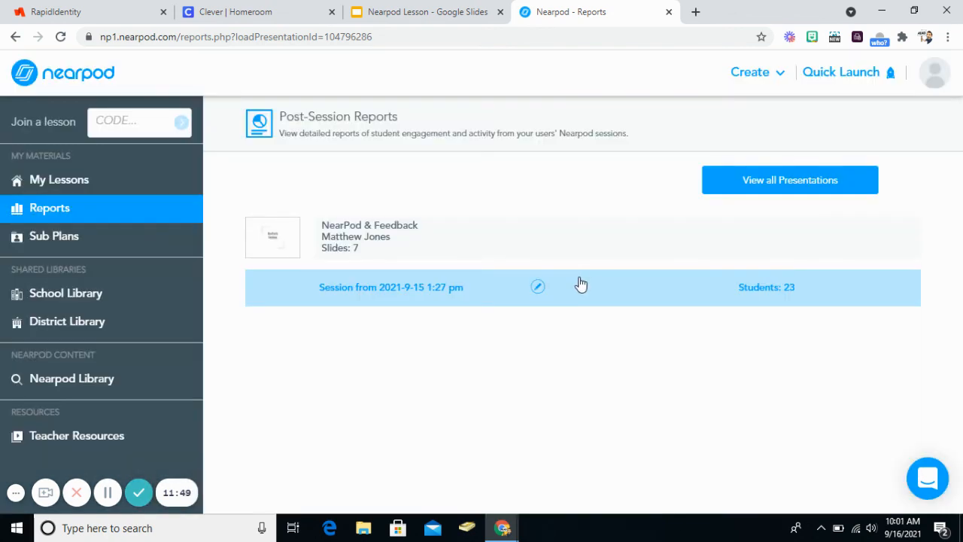
{"action": "left_click", "coordinate": [80, 180]}
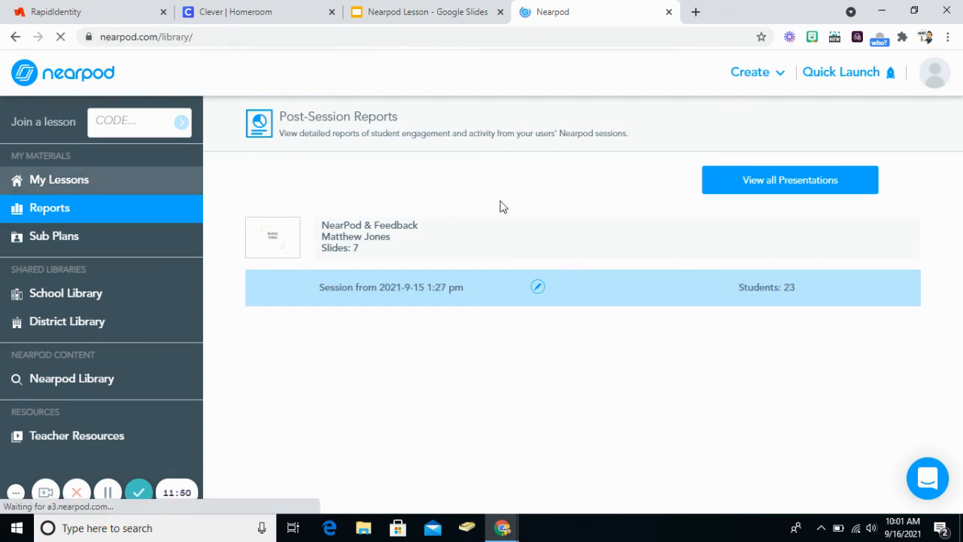